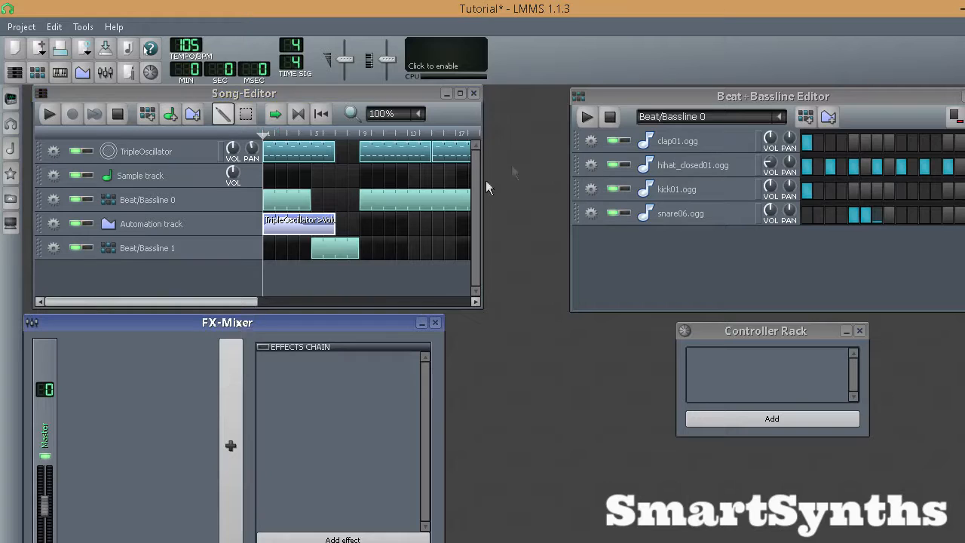
# Step: Add five new channels to the FX-Mixer
pyautogui.moveTo(628, 95); pyautogui.dragTo(626, 94)
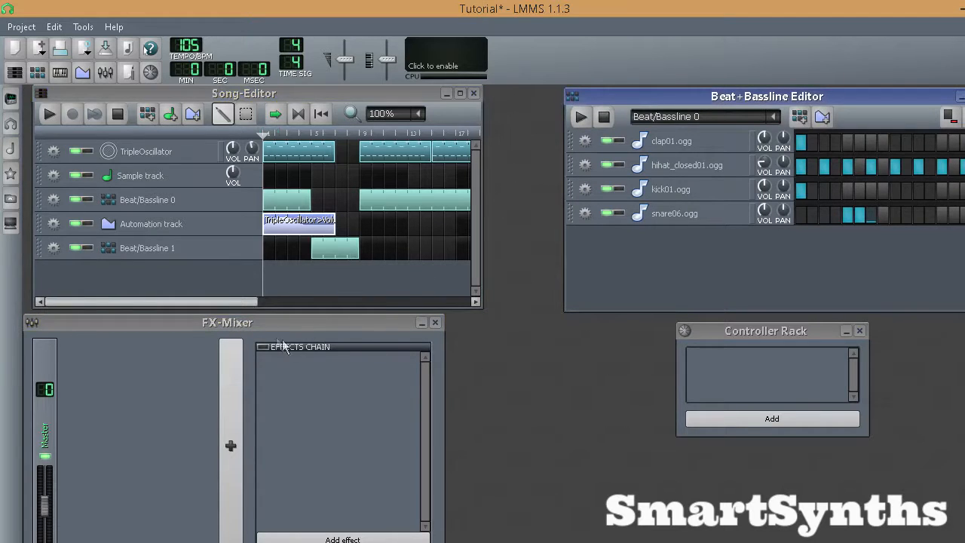
pyautogui.click(260, 325)
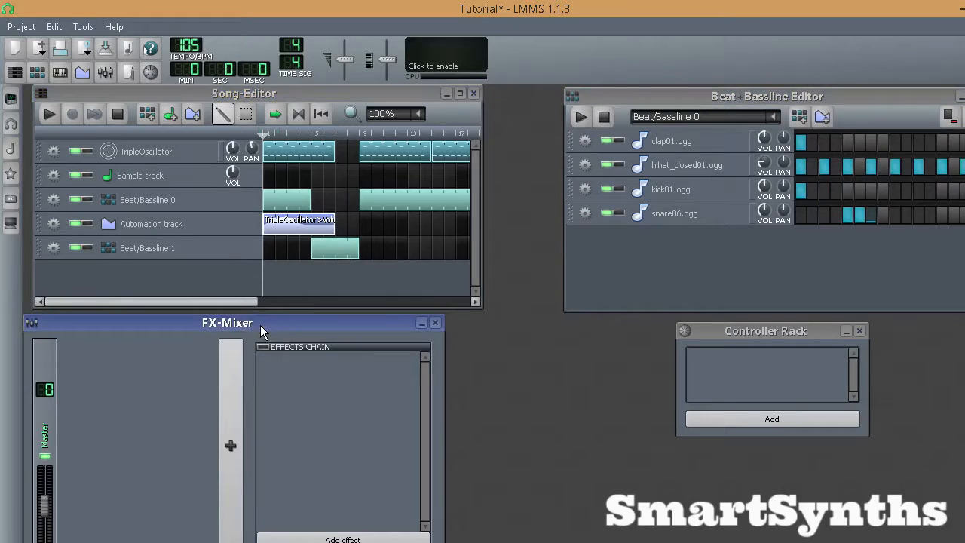
pyautogui.click(228, 392)
pyautogui.click(228, 392)
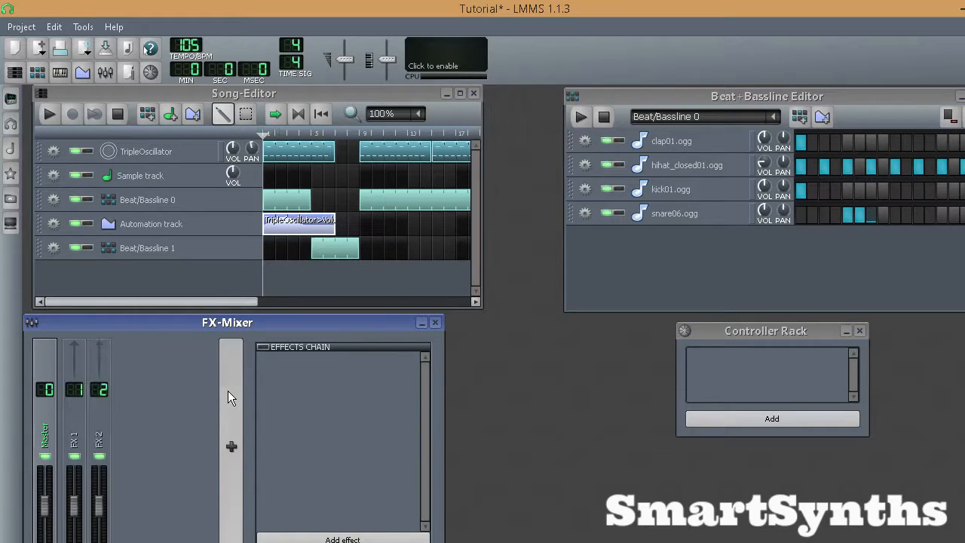
pyautogui.click(229, 392)
pyautogui.click(228, 390)
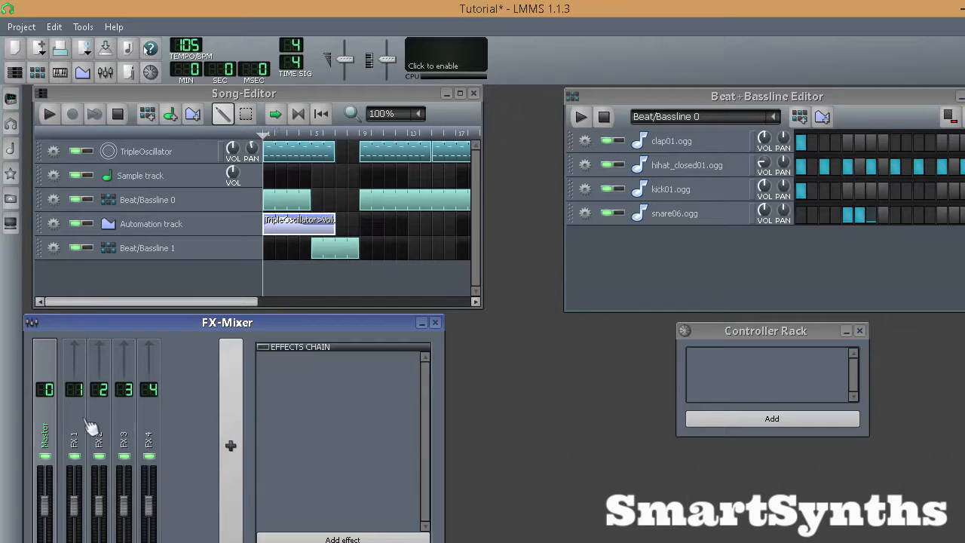
pyautogui.click(229, 435)
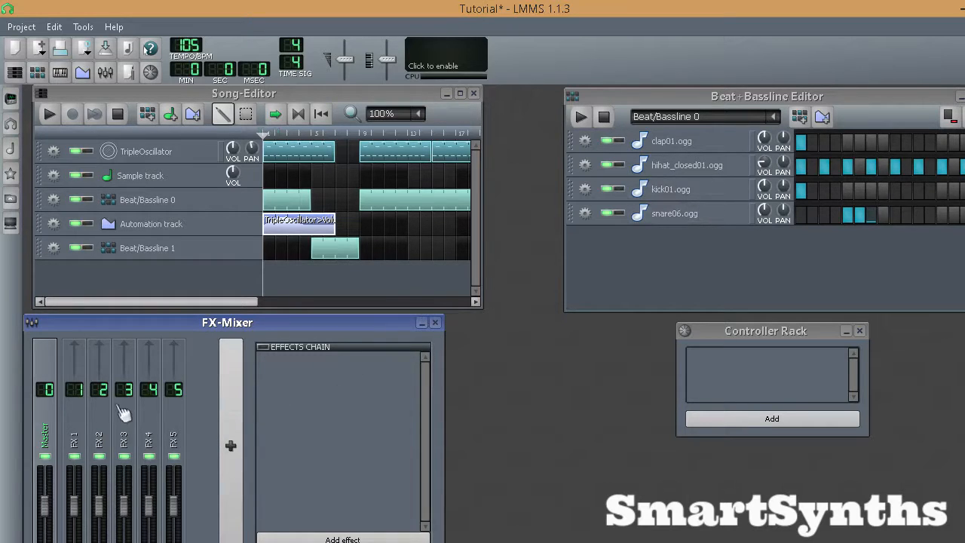
# Step: Rename mixer channel FX 1 as Clap and channel FX 2 as Hihat
pyautogui.rightClick(78, 430)
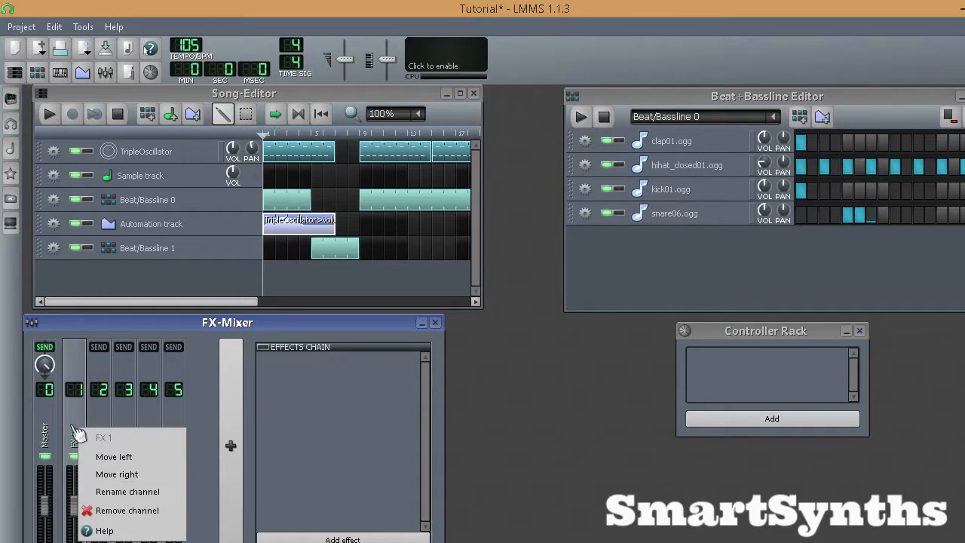
pyautogui.click(110, 491)
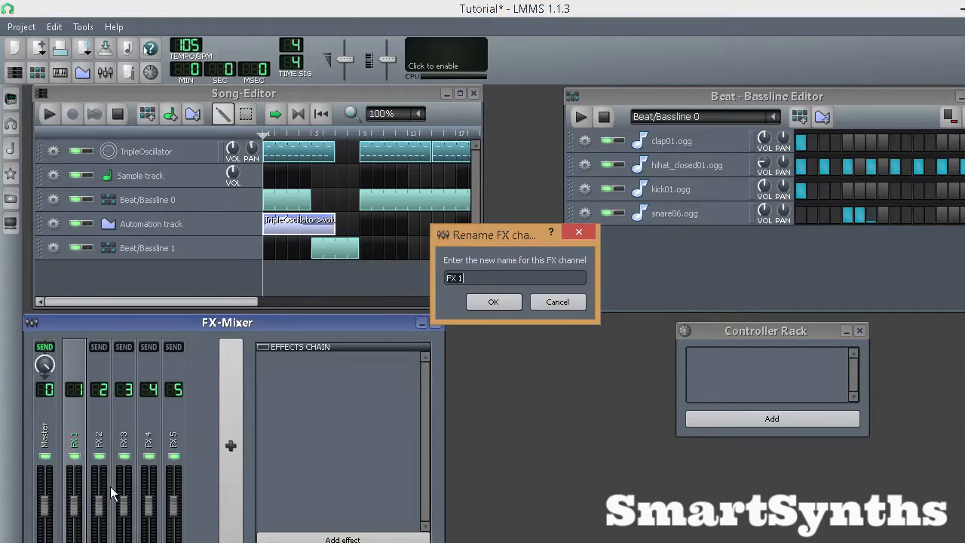
pyautogui.write('Clap')
pyautogui.press('Return')
pyautogui.rightClick(106, 425)
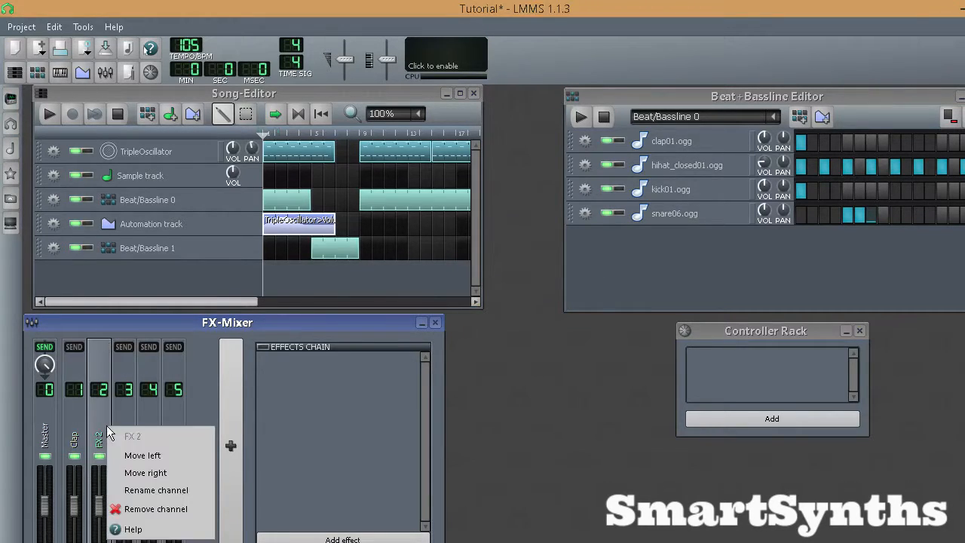
pyautogui.click(144, 491)
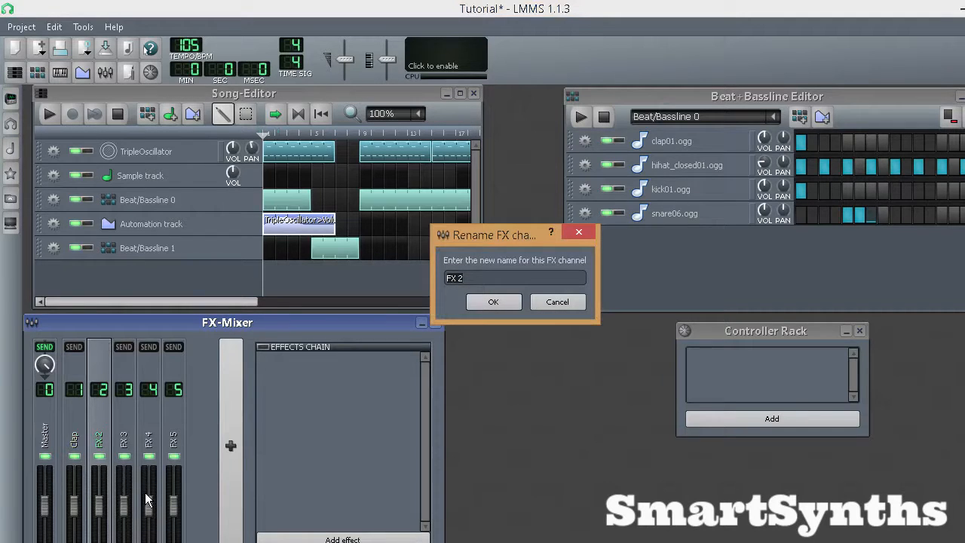
pyautogui.write('Hihat')
pyautogui.press('Return')
# Step: Rename mixer channel FX 3 as kick and channel FX 4 as Snare
pyautogui.rightClick(125, 439)
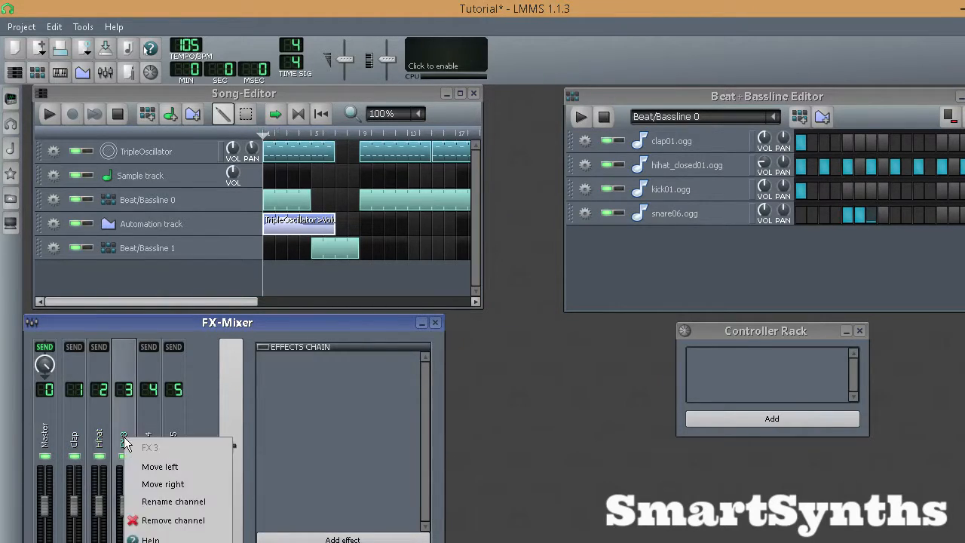
pyautogui.click(157, 503)
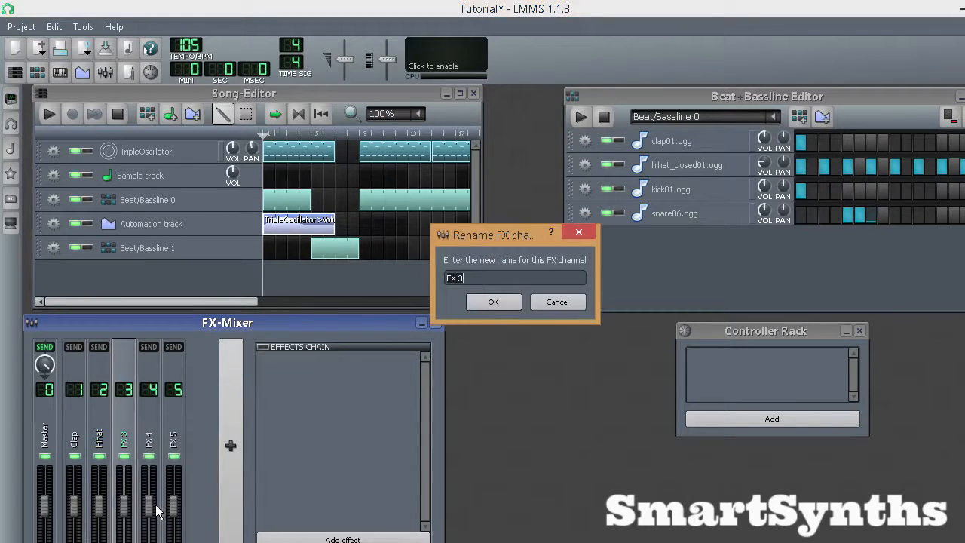
pyautogui.press('Return')
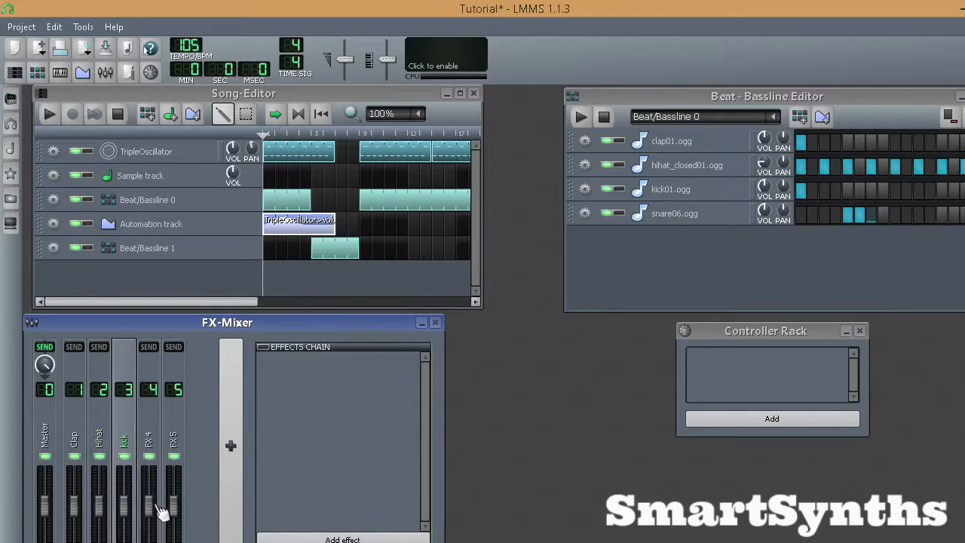
pyautogui.rightClick(153, 434)
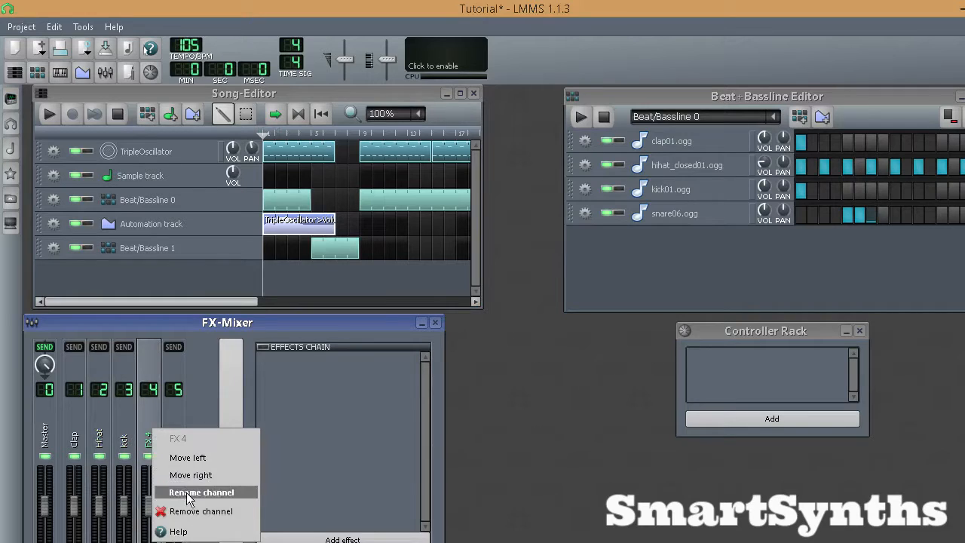
pyautogui.click(186, 492)
pyautogui.write('Sna')
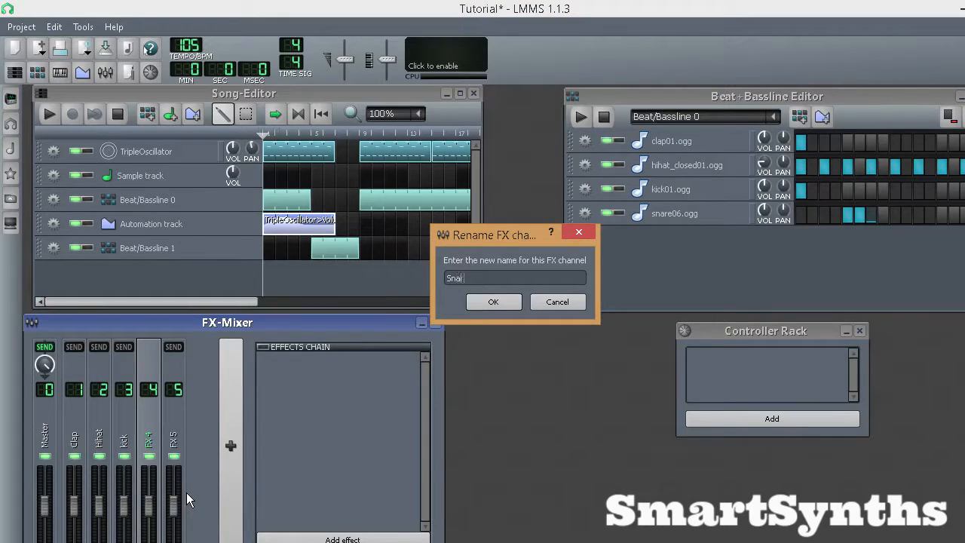
pyautogui.write('re')
pyautogui.press('Return')
# Step: Rename mixer channel FX 5 as Triple Osc
pyautogui.rightClick(175, 431)
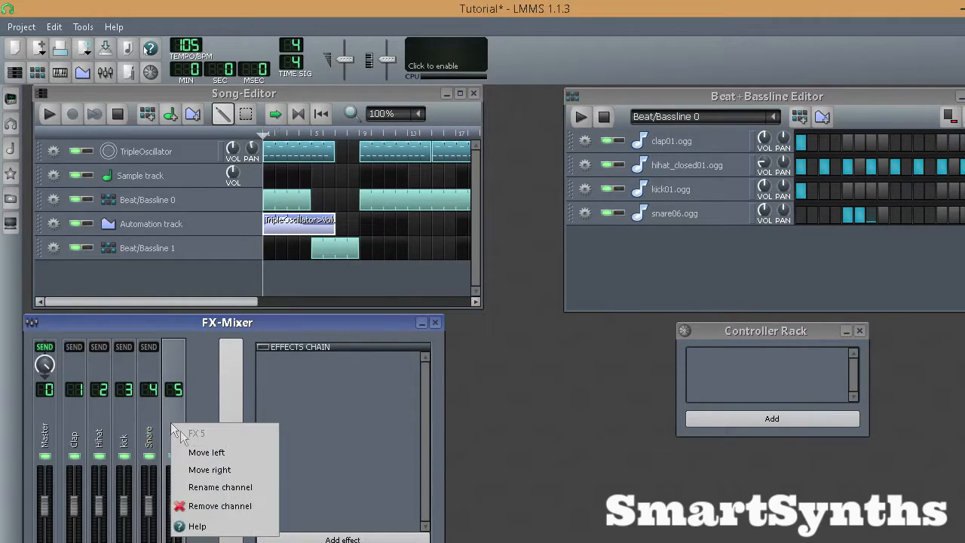
pyautogui.click(209, 488)
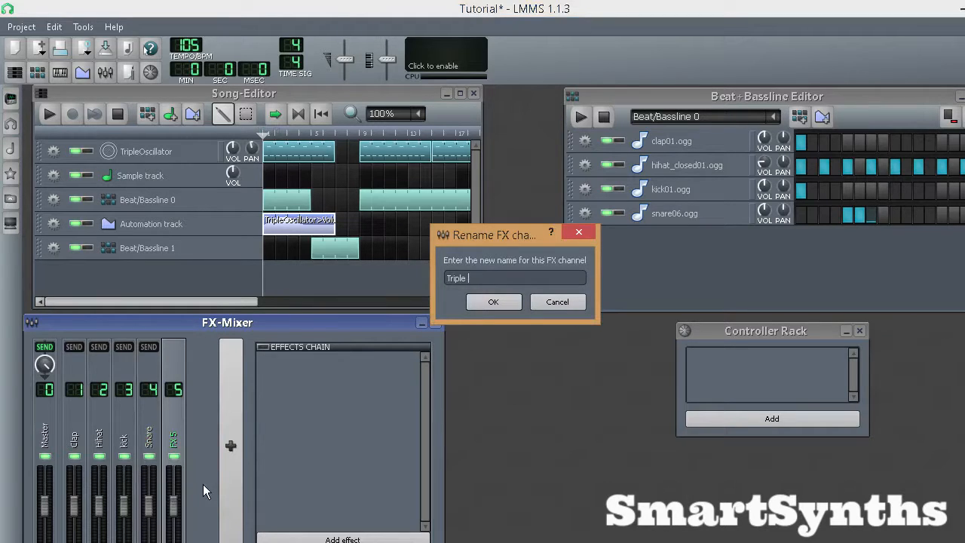
pyautogui.click(494, 304)
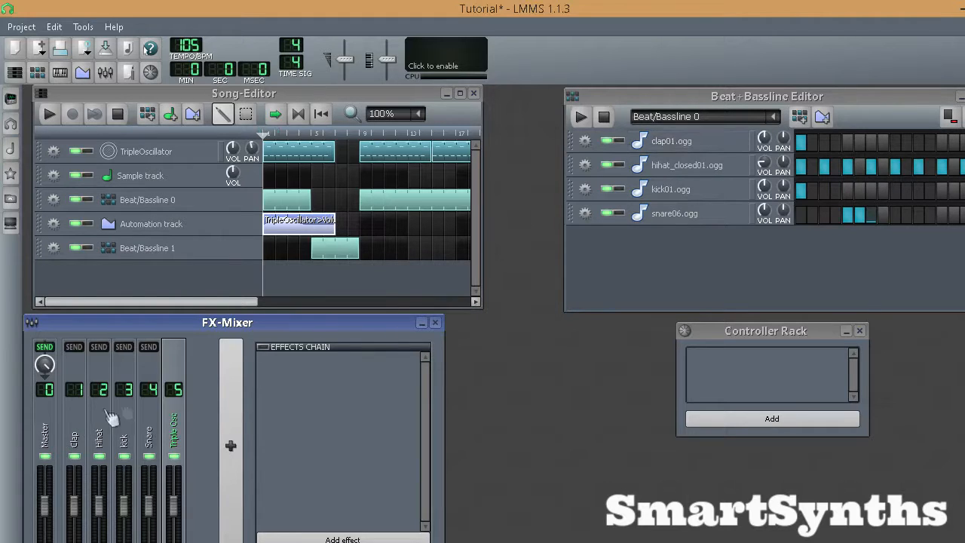
# Step: Route the clap01.ogg and hihat_closed01.ogg tracks to the Clap and Hihat mixer channels
pyautogui.click(89, 433)
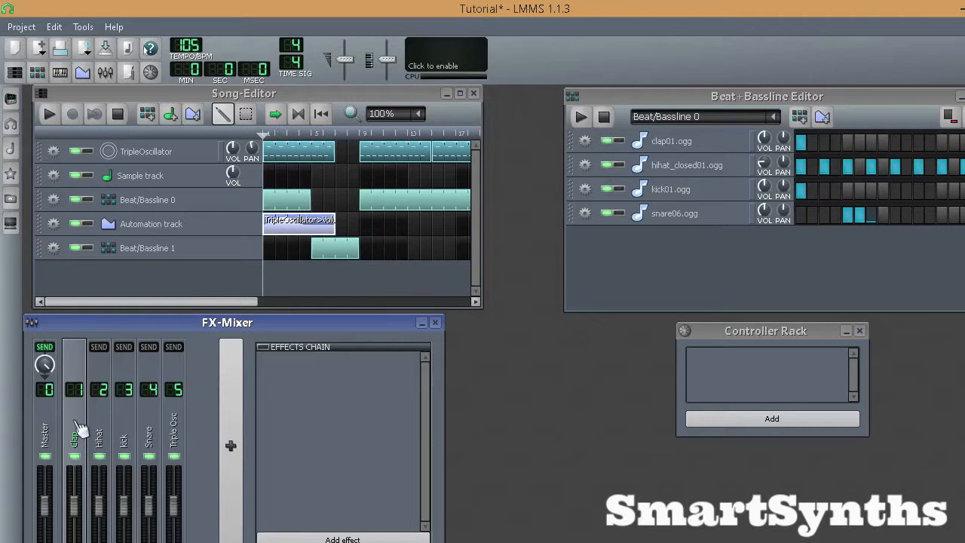
pyautogui.click(679, 141)
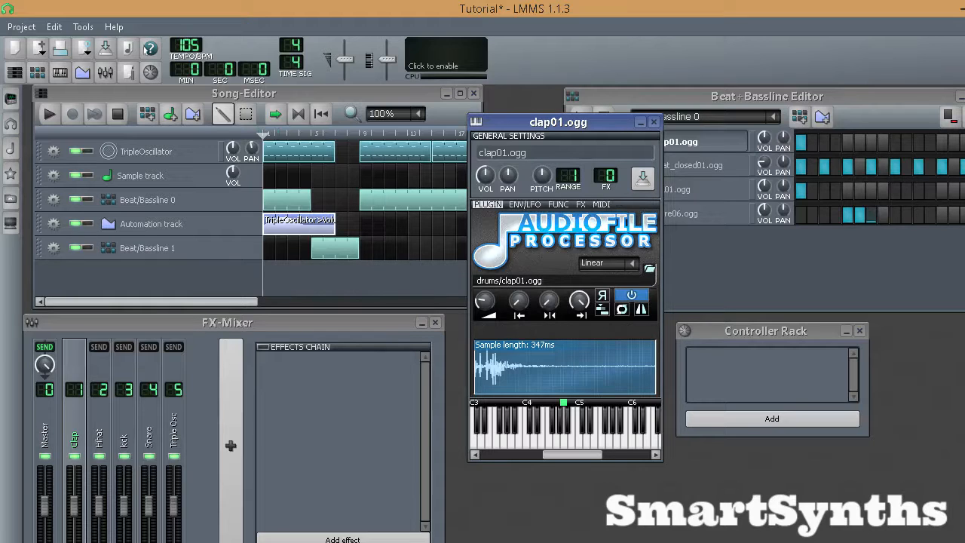
pyautogui.click(654, 123)
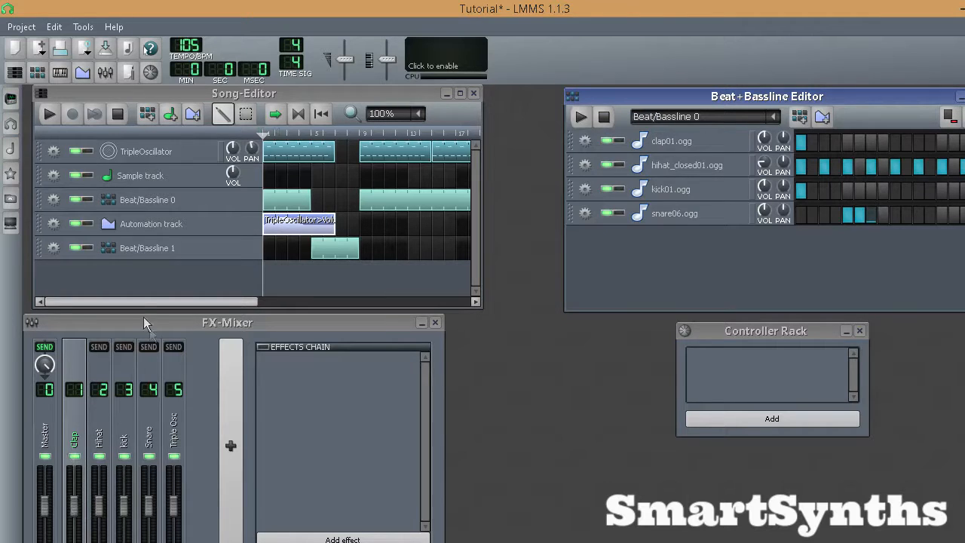
pyautogui.moveTo(146, 321); pyautogui.dragTo(147, 313)
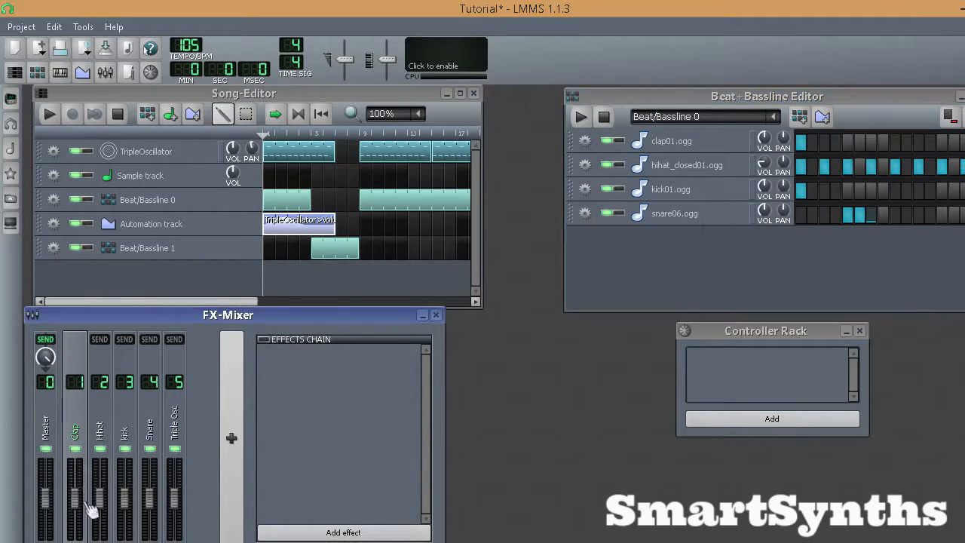
pyautogui.click(693, 172)
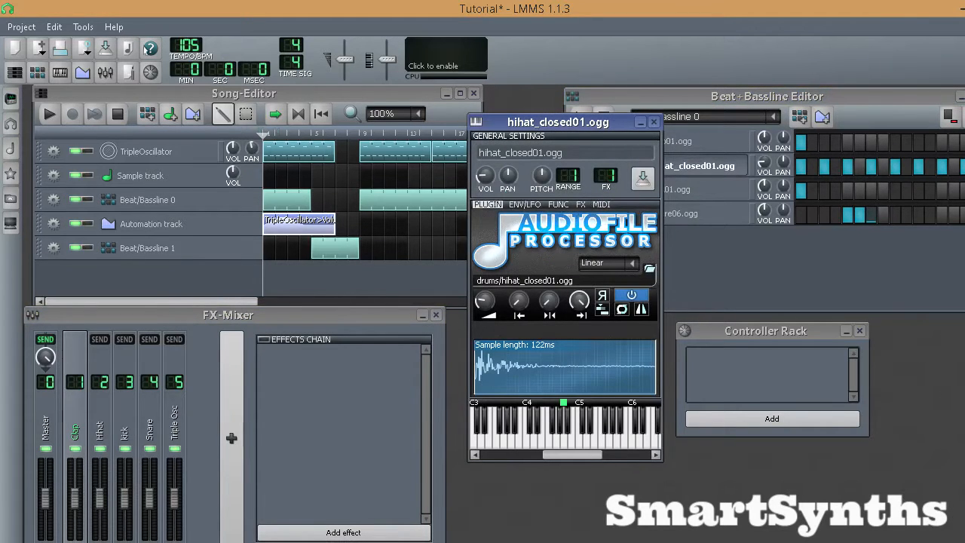
pyautogui.click(654, 122)
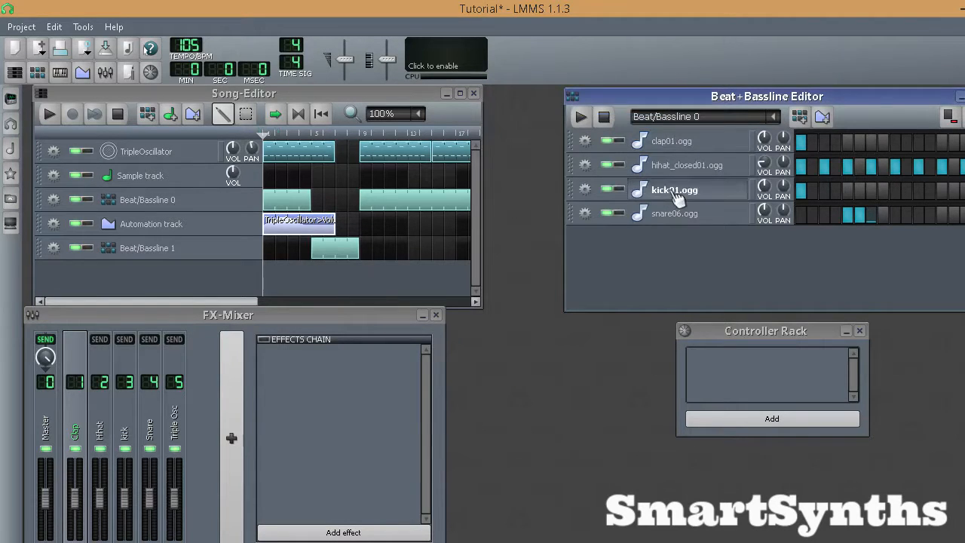
# Step: Assign kick01.ogg to FX channel 3, snare06.ogg to FX channel 4 and TripleOscillator to FX channel 5
pyautogui.click(677, 193)
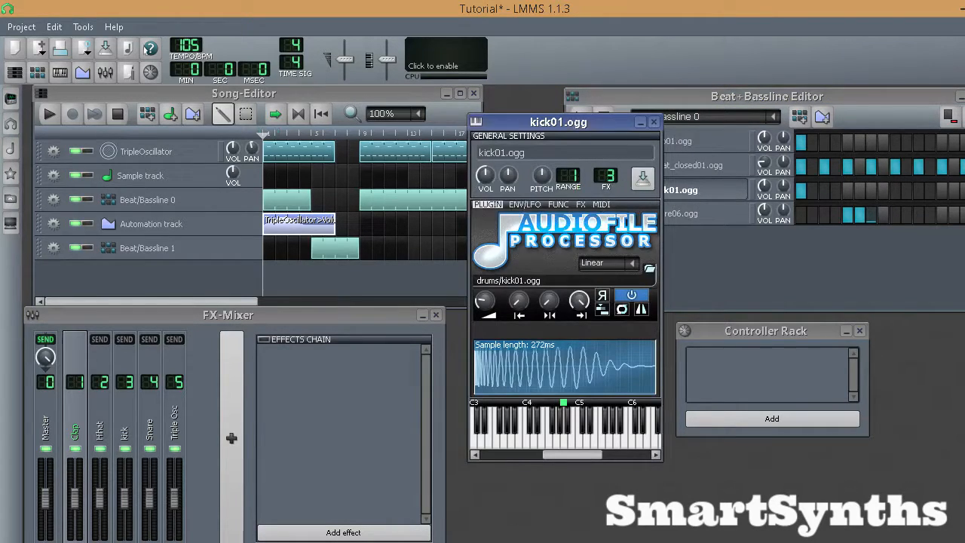
pyautogui.click(653, 122)
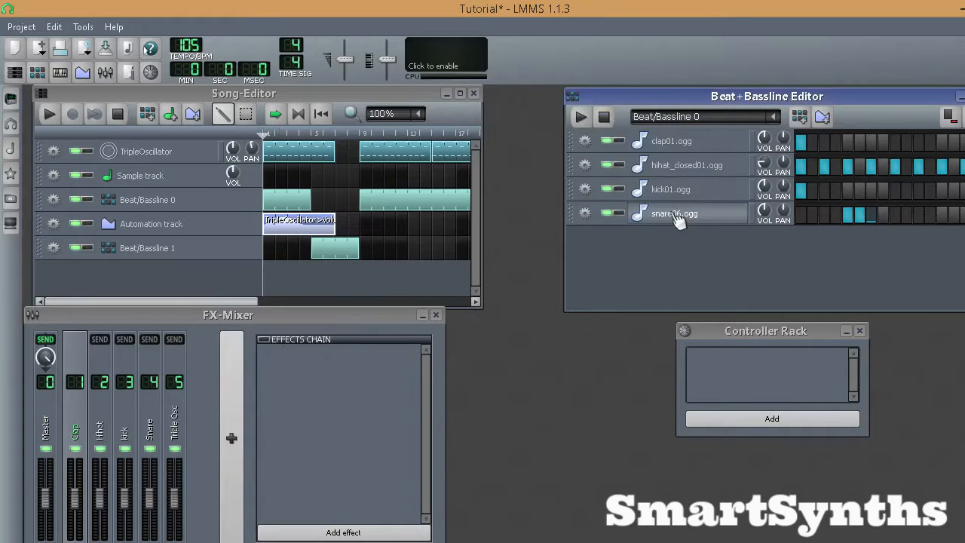
pyautogui.click(677, 216)
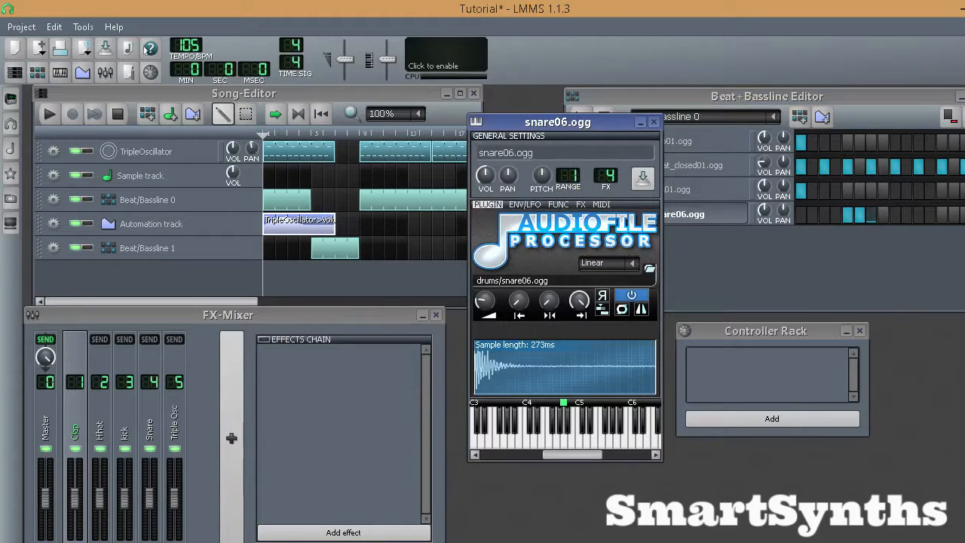
pyautogui.click(654, 122)
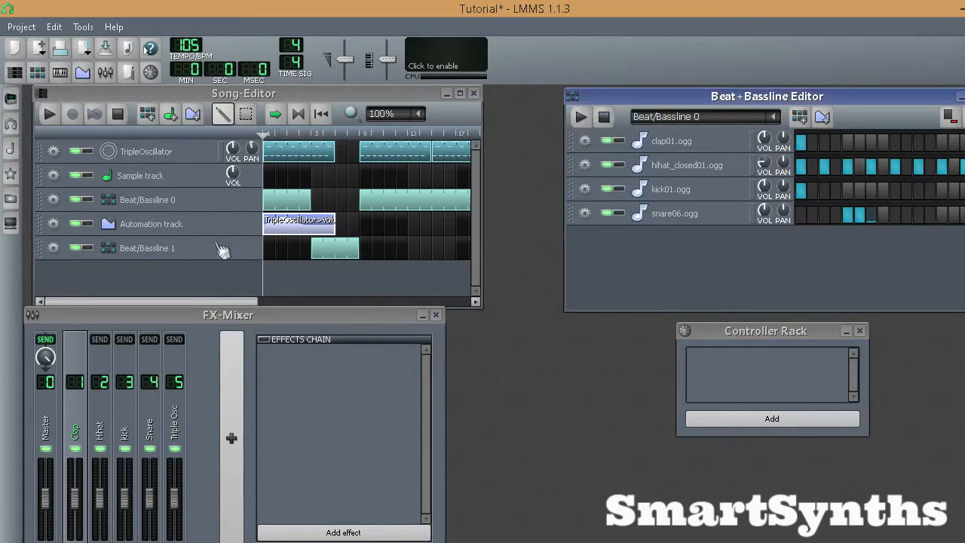
pyautogui.click(143, 151)
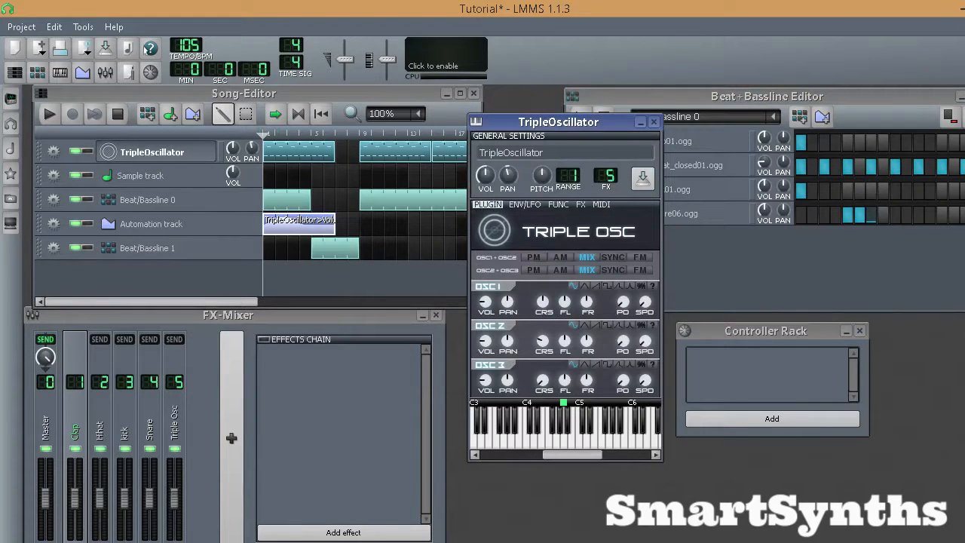
pyautogui.click(653, 123)
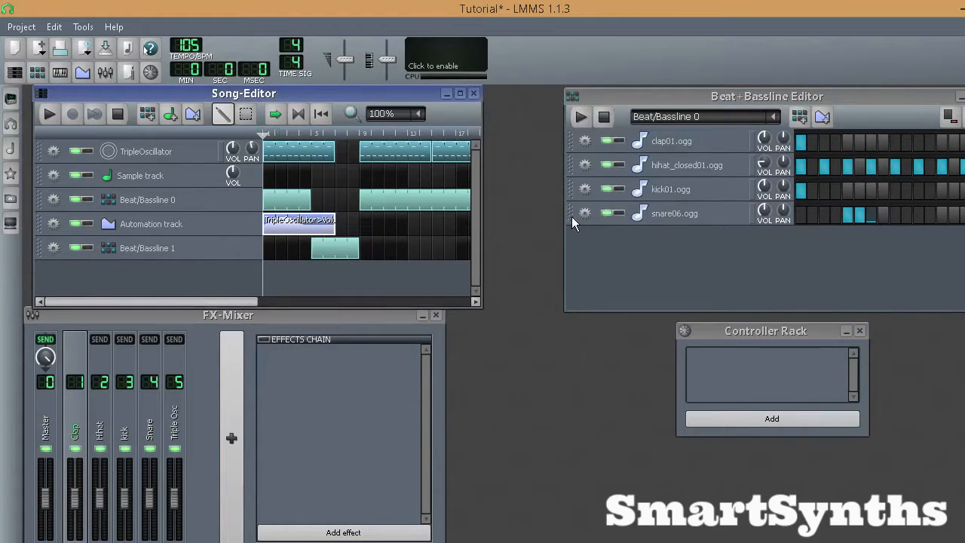
# Step: Play the song twice, stopping it each time, to check the level meters of the mixer channels
pyautogui.click(50, 114)
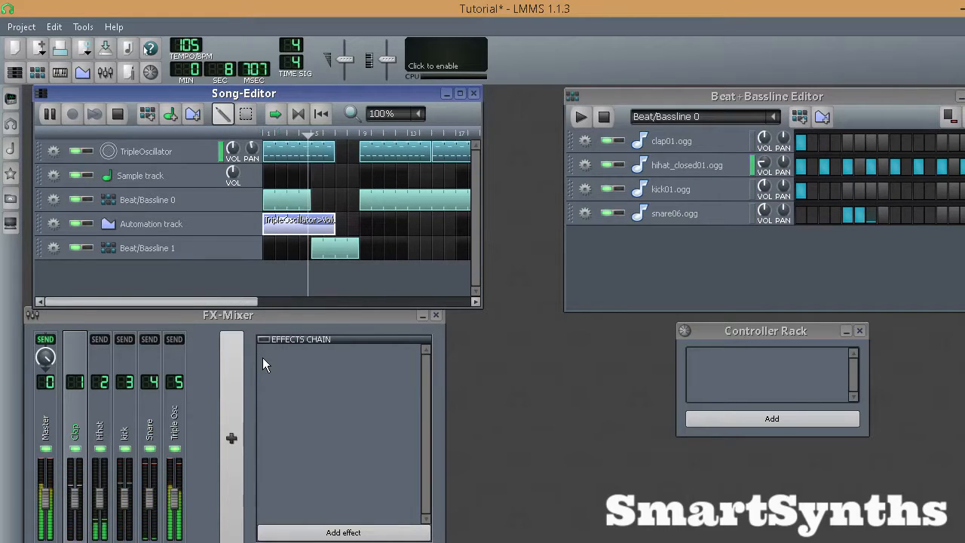
pyautogui.click(117, 115)
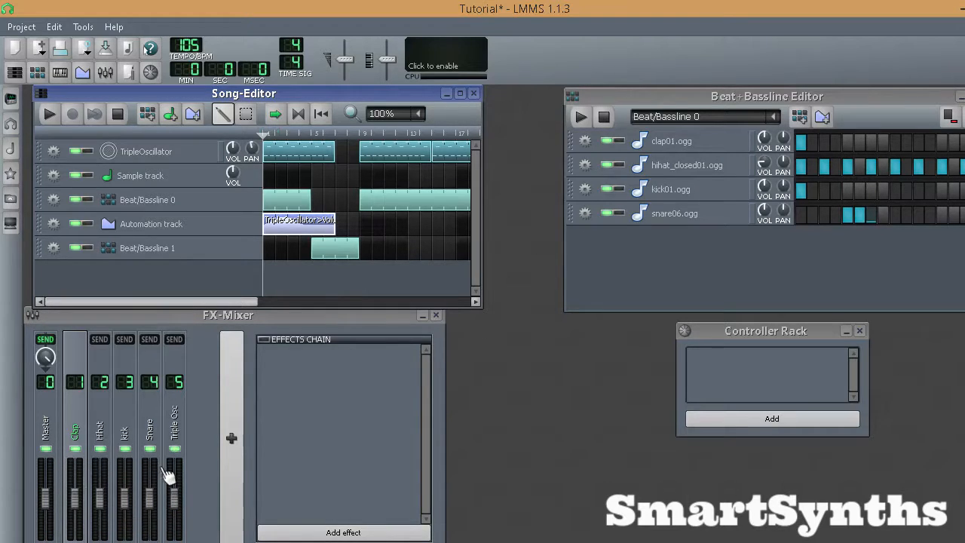
pyautogui.click(48, 111)
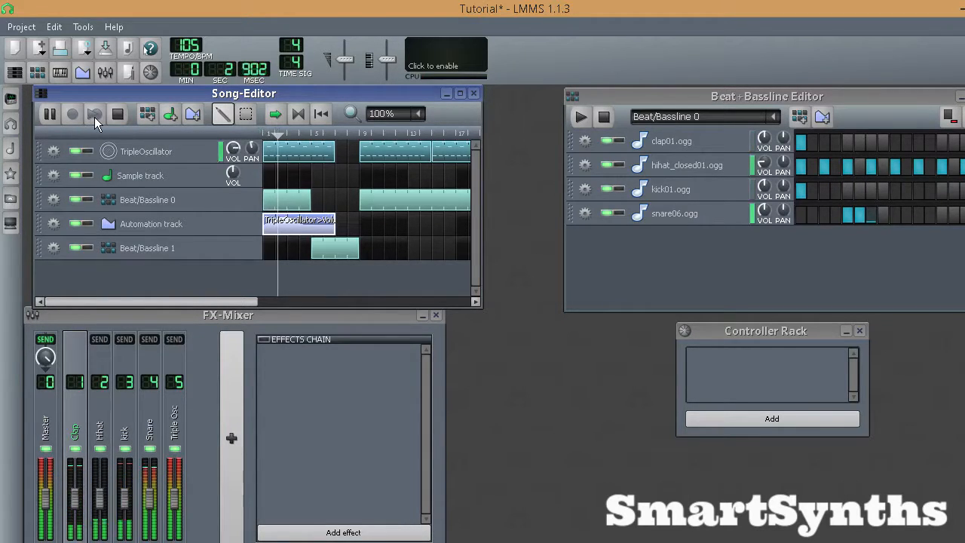
pyautogui.click(117, 113)
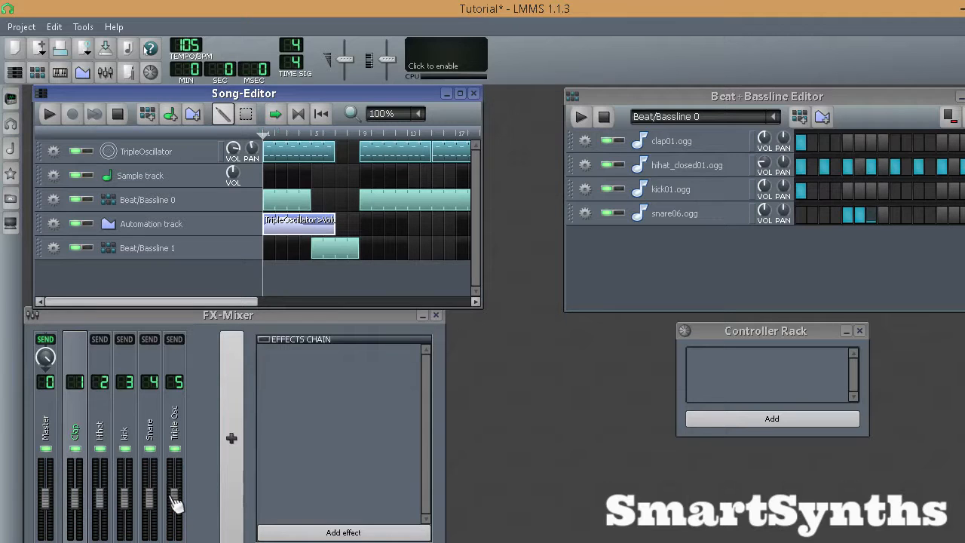
# Step: Lower the Triple Osc, Snare and Kick channel faders slightly while the song plays to balance their levels
pyautogui.moveTo(173, 503); pyautogui.dragTo(178, 512)
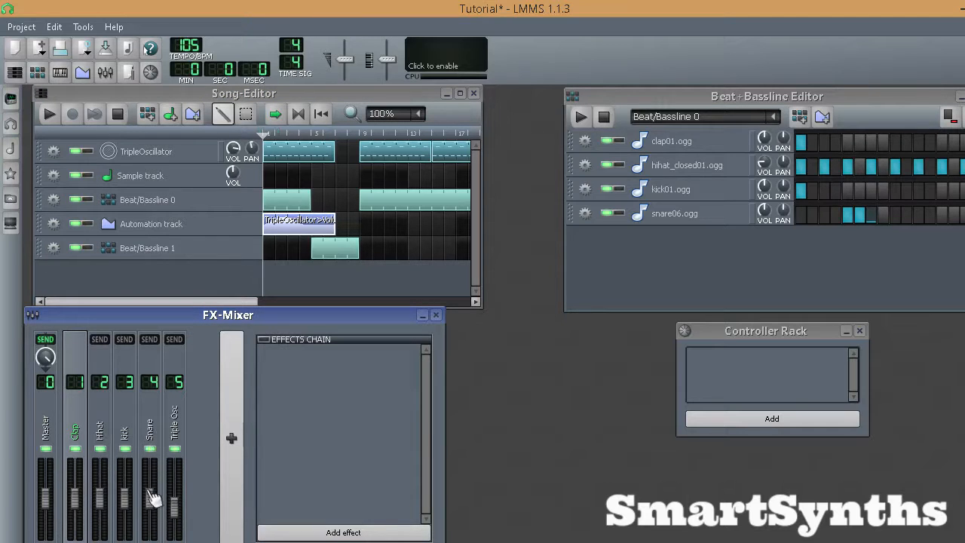
pyautogui.click(49, 114)
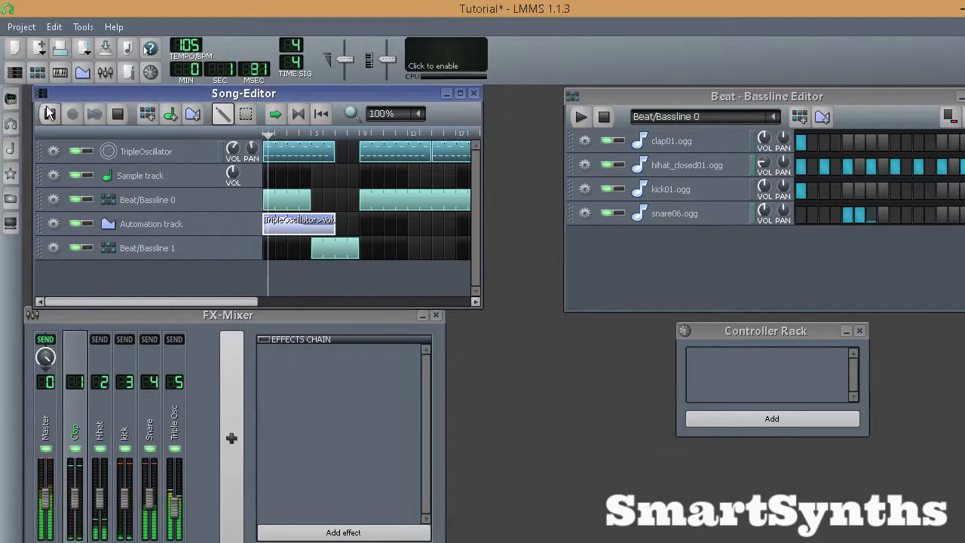
pyautogui.moveTo(150, 494); pyautogui.dragTo(177, 514)
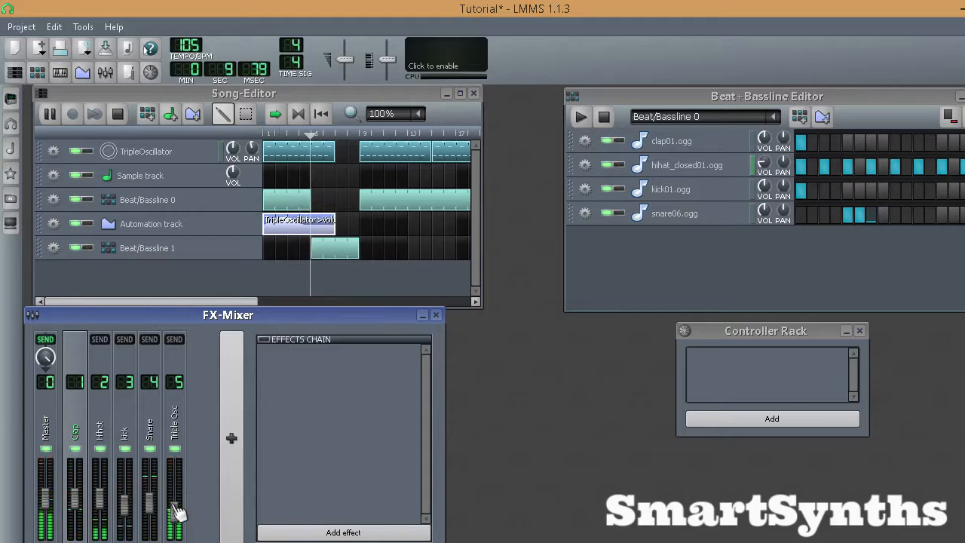
# Step: Lower the Clap mixer channel to about 81 % volume and bring the Kick and Hihat faders down slightly
pyautogui.moveTo(77, 503); pyautogui.dragTo(78, 503)
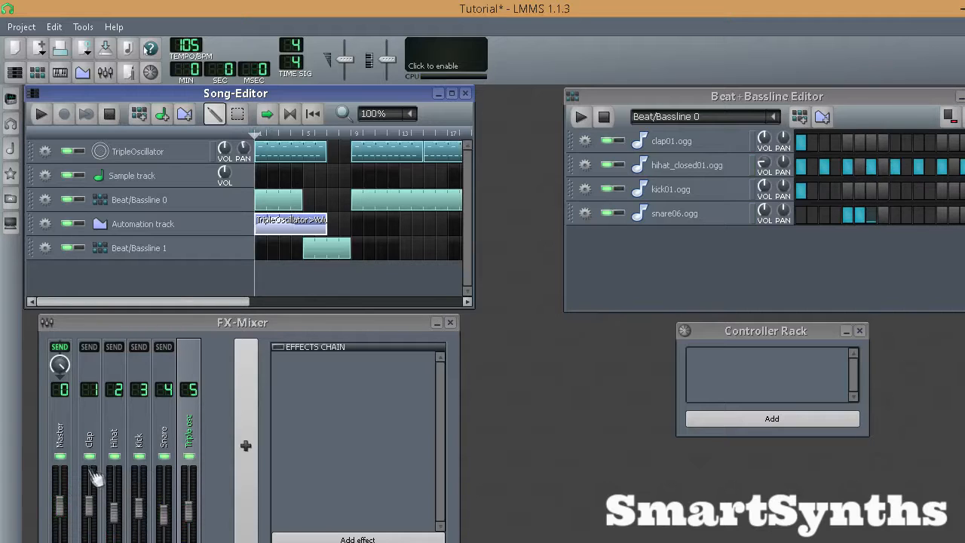
pyautogui.click(94, 510)
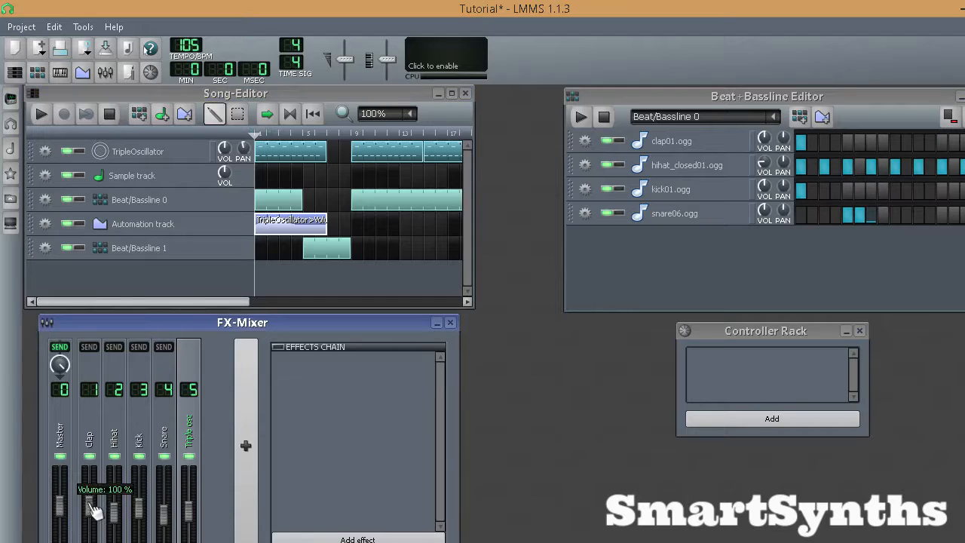
pyautogui.click(143, 511)
pyautogui.click(118, 513)
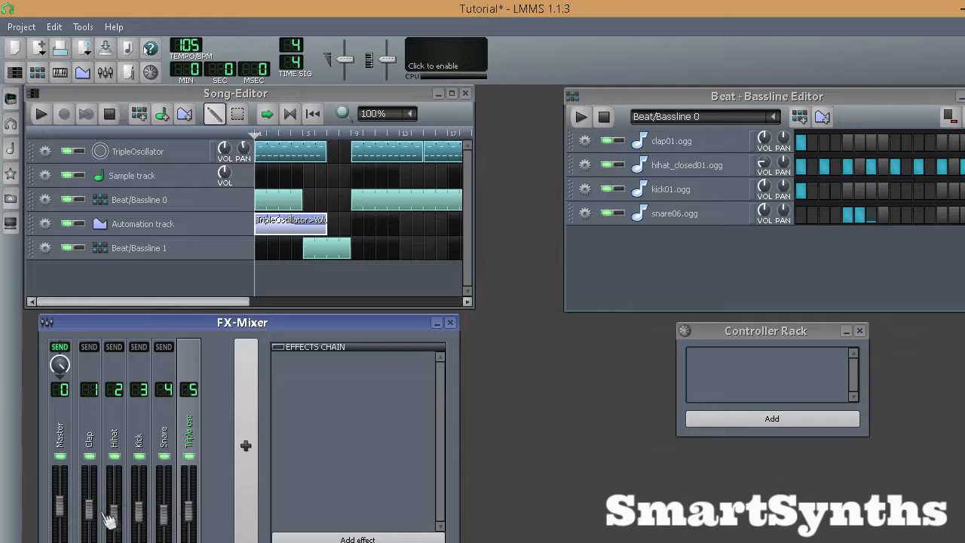
pyautogui.click(94, 513)
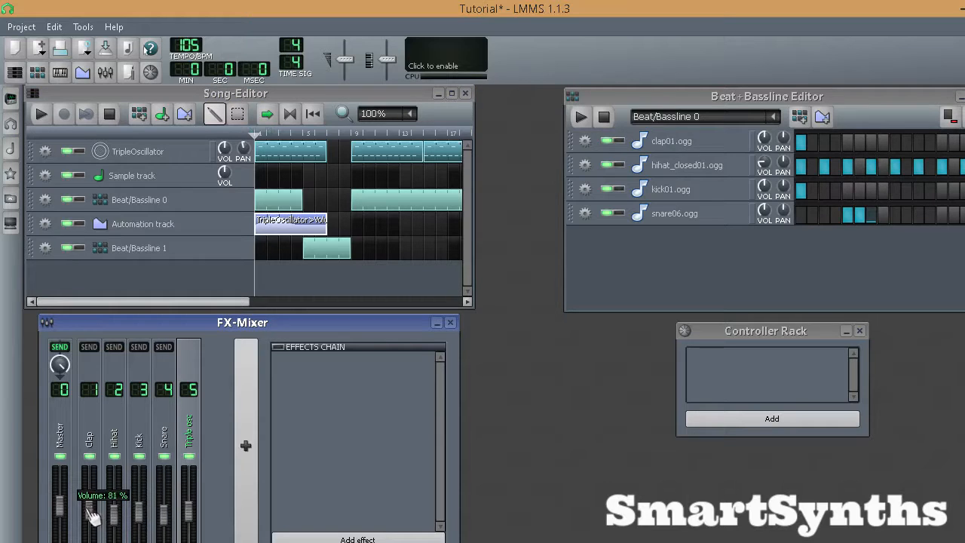
pyautogui.click(91, 514)
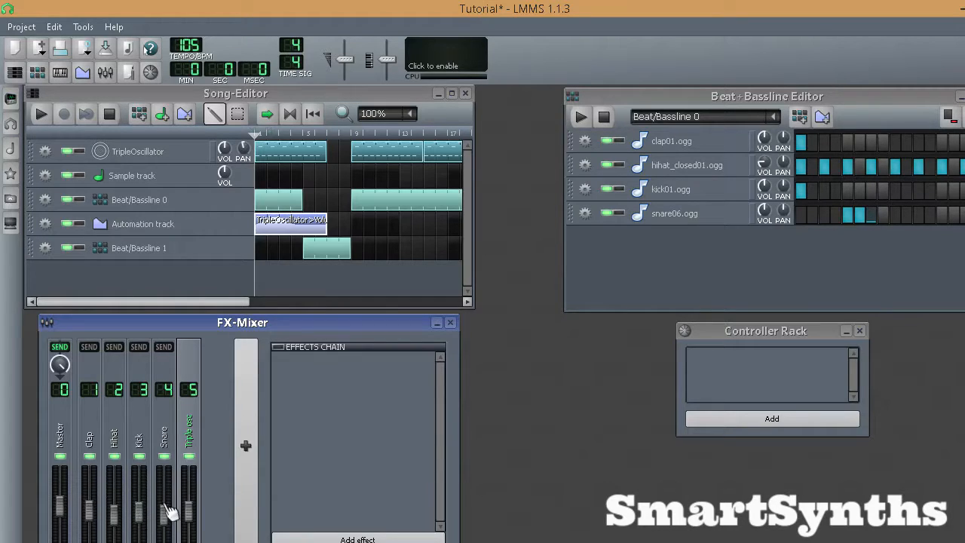
pyautogui.moveTo(254, 330); pyautogui.dragTo(236, 320)
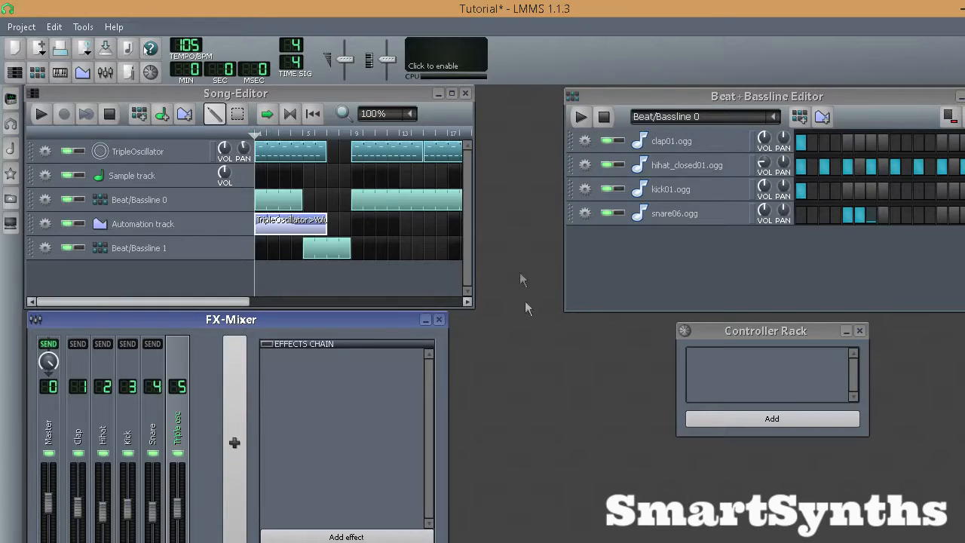
# Step: Add the LADSPA C* Plate2x2 reverb, found by searching for rev, to the effects chain of clap01.ogg
pyautogui.click(671, 143)
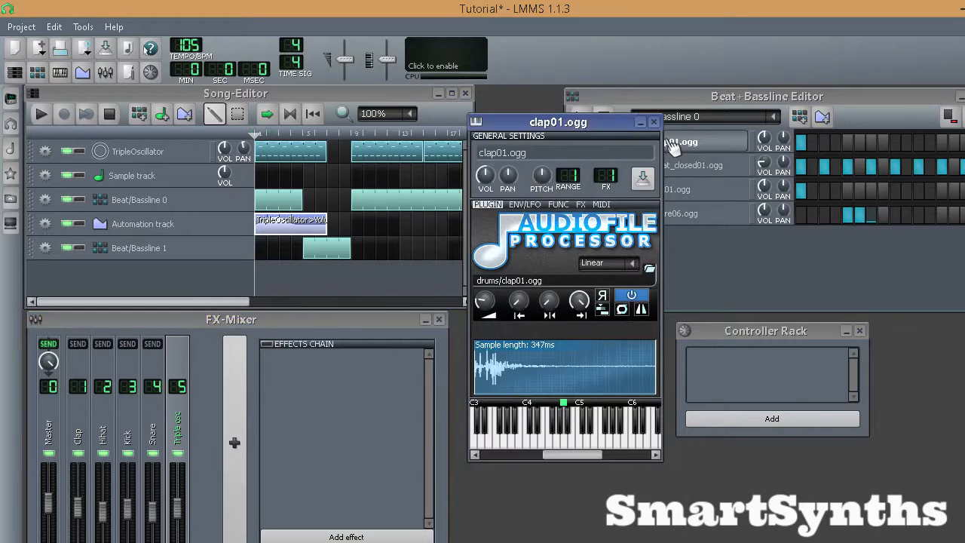
pyautogui.click(580, 204)
pyautogui.click(581, 384)
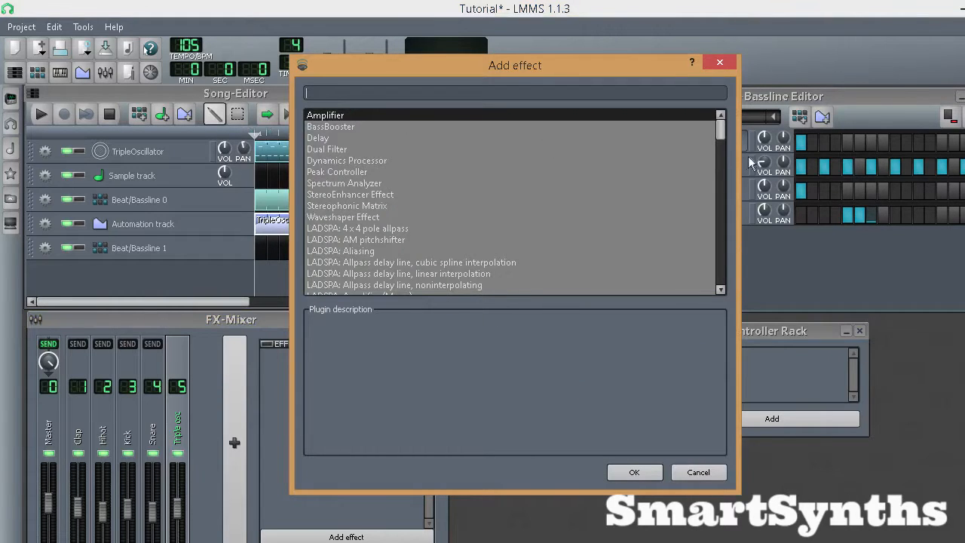
pyautogui.moveTo(717, 129)
pyautogui.mouseDown()
pyautogui.moveTo(731, 211)
pyautogui.moveTo(718, 127)
pyautogui.mouseUp()
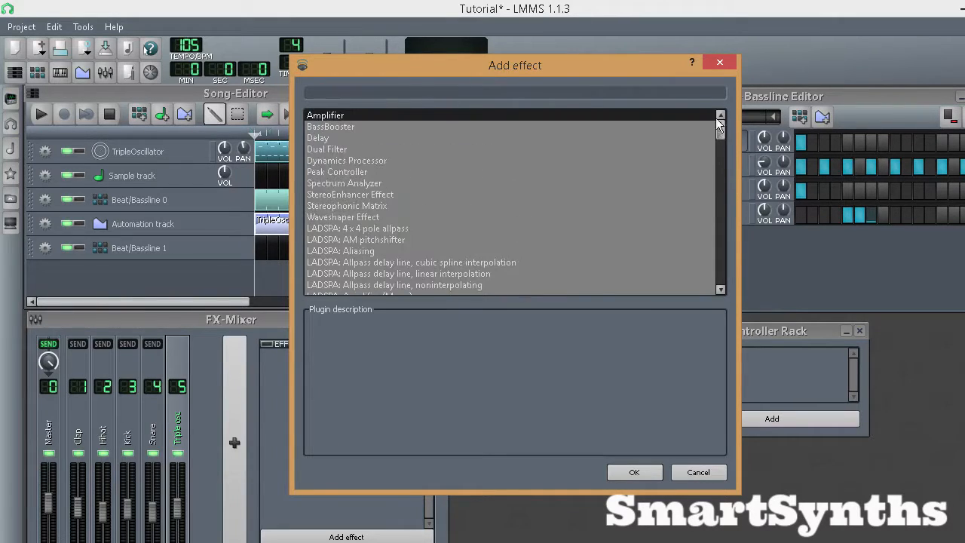
pyautogui.click(406, 93)
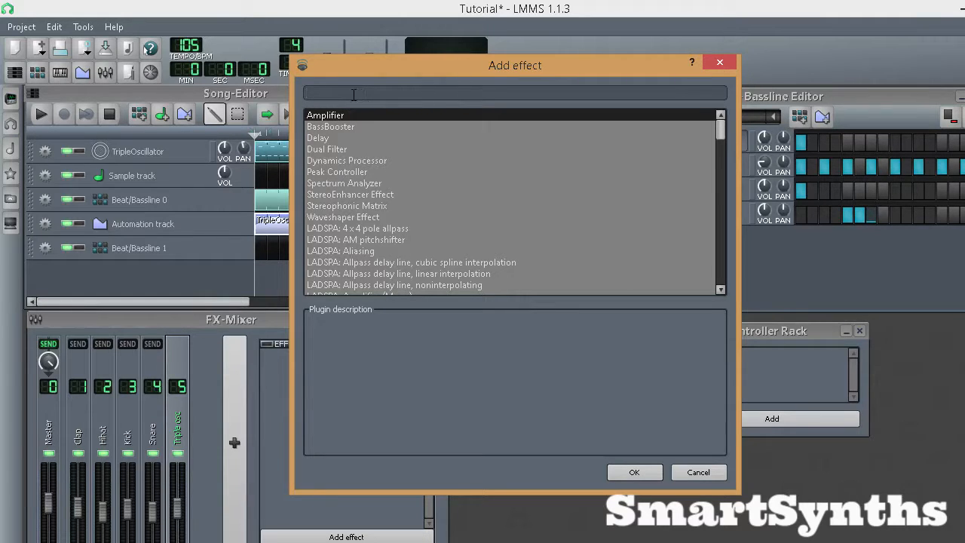
pyautogui.write('rev')
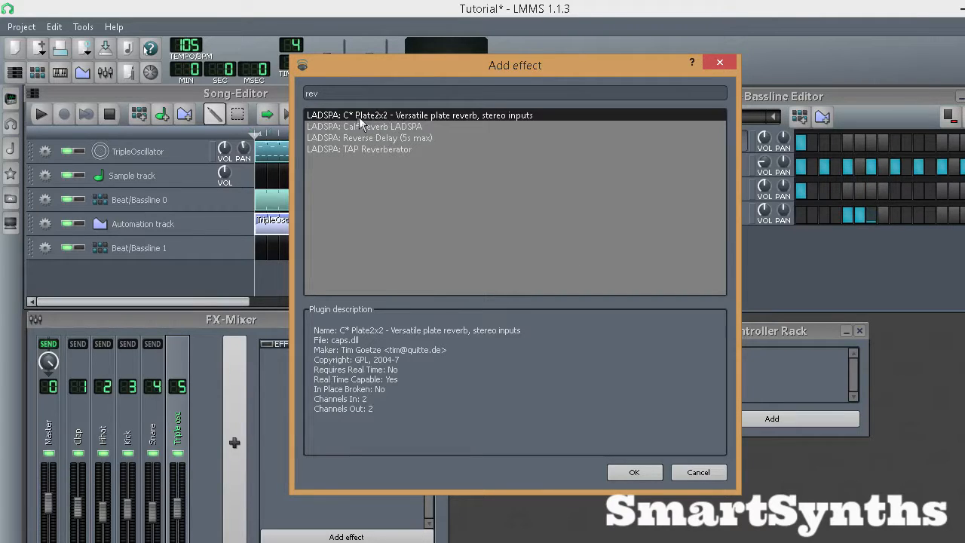
pyautogui.click(352, 114)
pyautogui.click(634, 471)
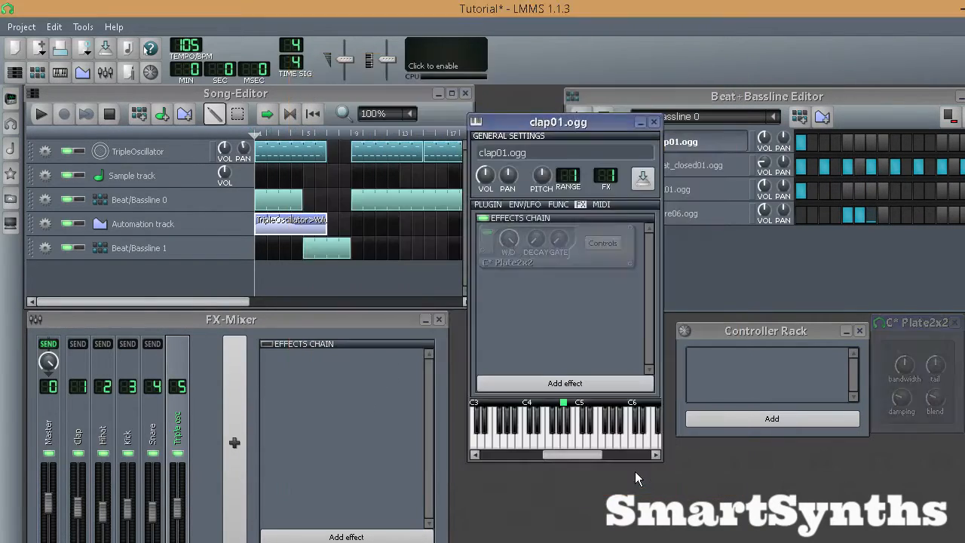
# Step: Play Beat/Bassline 0 and stop it to hear the clap with the plate reverb
pyautogui.click(728, 99)
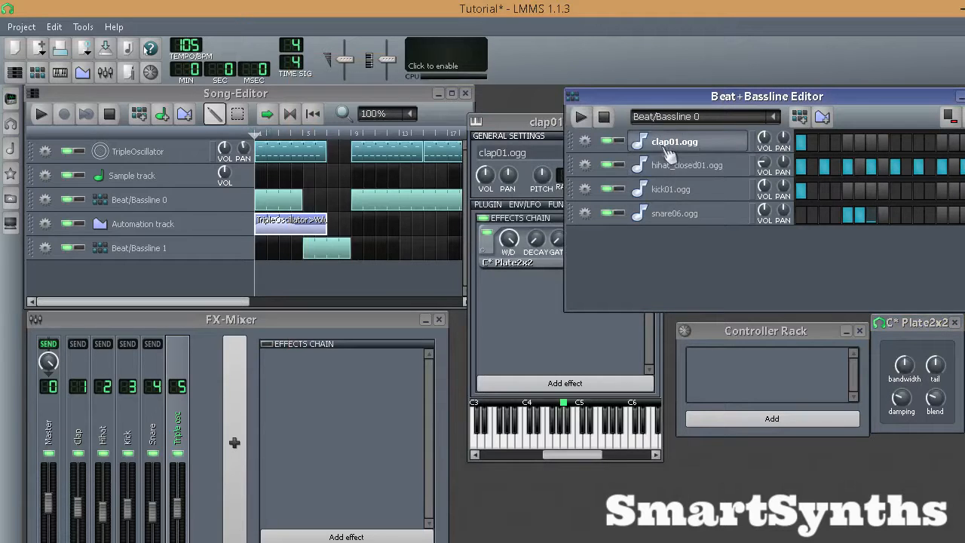
pyautogui.click(583, 116)
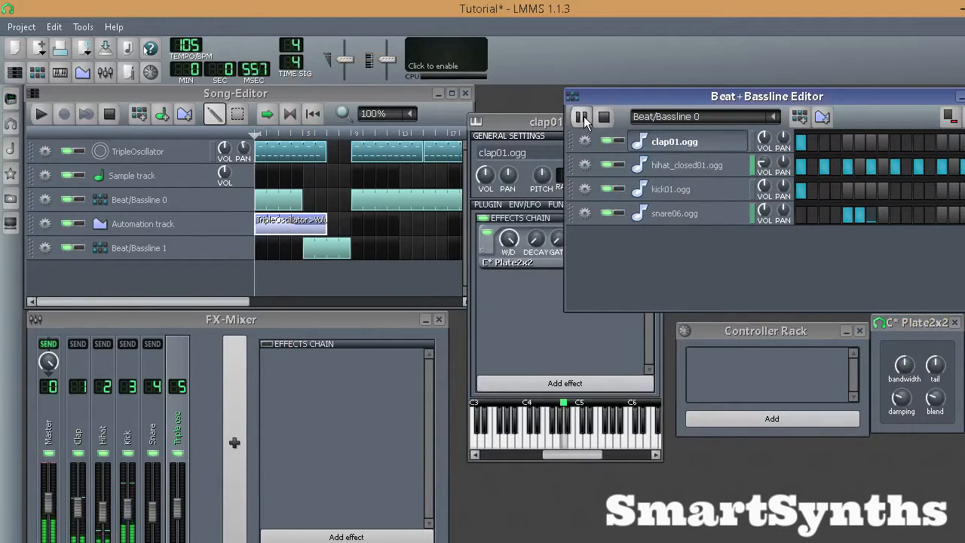
pyautogui.moveTo(657, 98); pyautogui.dragTo(674, 96)
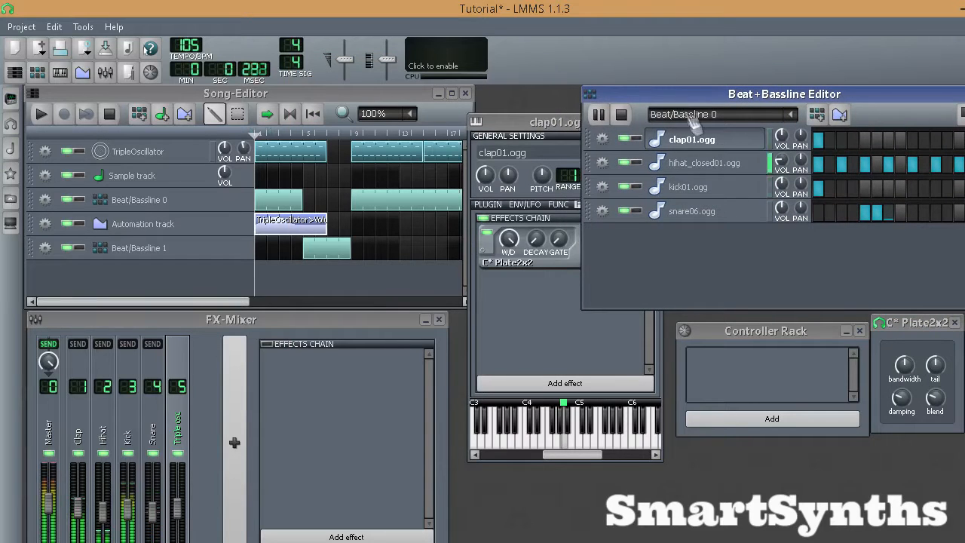
pyautogui.click(621, 114)
# Step: Remove the C* Plate2x2 effect from the clap01.ogg effects chain and play the beat without it for comparison
pyautogui.click(557, 133)
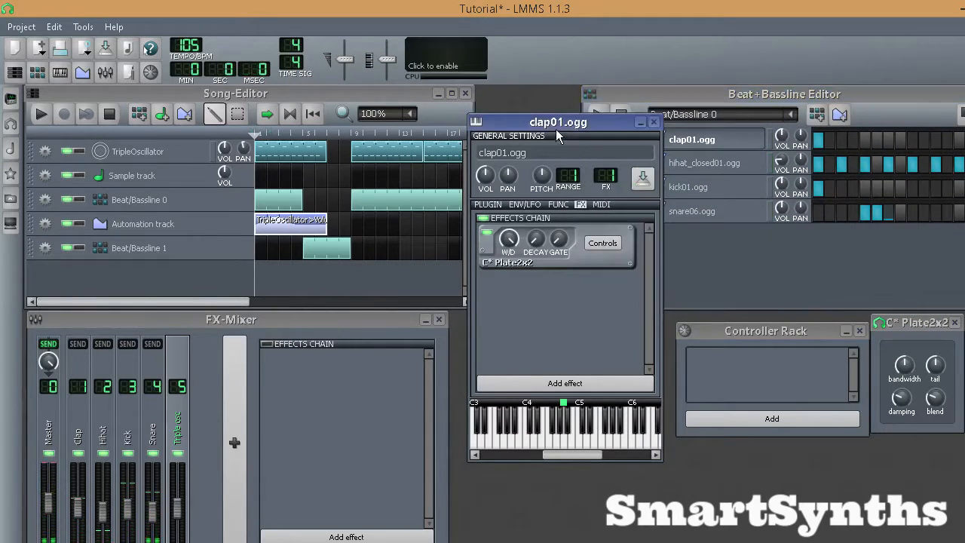
pyautogui.rightClick(613, 231)
pyautogui.click(653, 297)
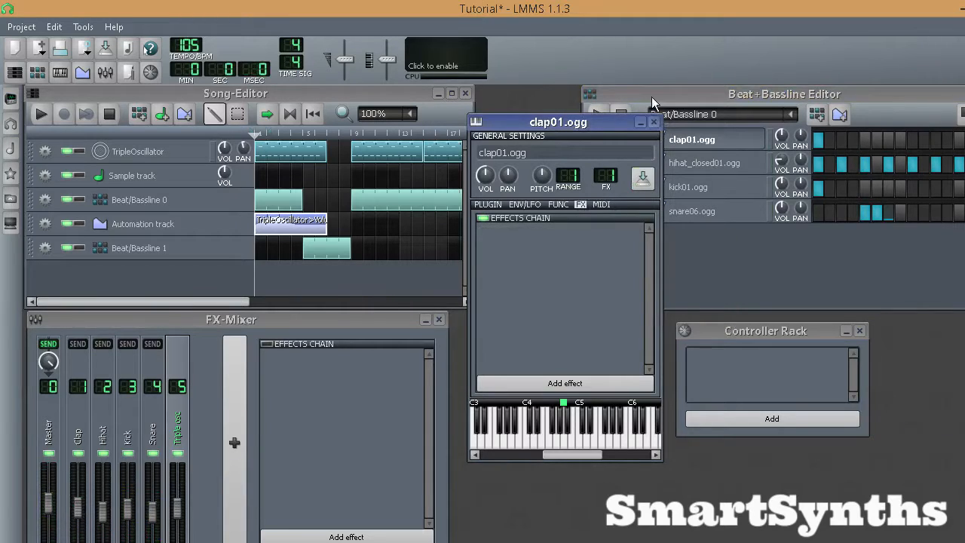
pyautogui.click(649, 96)
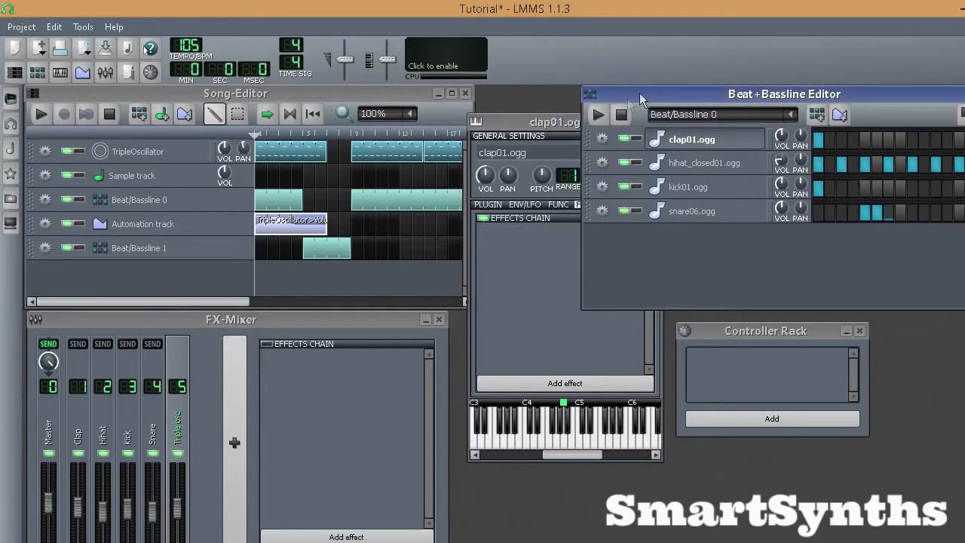
pyautogui.click(595, 117)
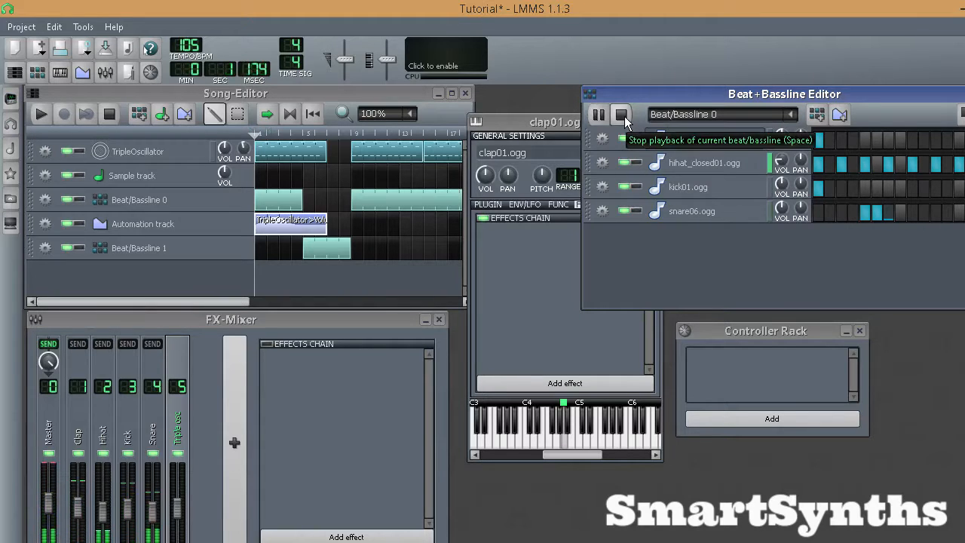
pyautogui.click(624, 116)
# Step: Add the C* Plate2x2 reverb back to clap01.ogg by searching for reve, and play the beat to hear it
pyautogui.click(555, 380)
pyautogui.write('reve')
pyautogui.click(635, 471)
pyautogui.click(646, 98)
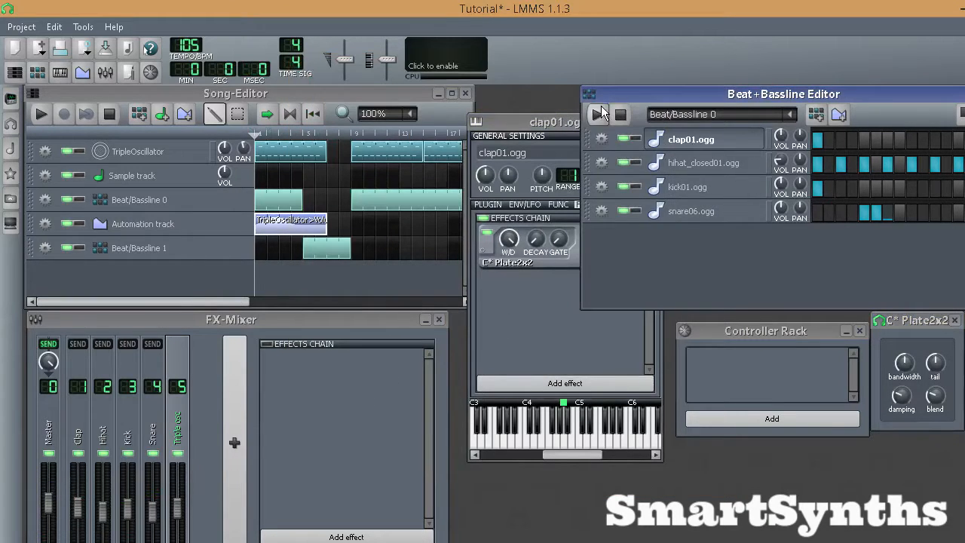
pyautogui.click(601, 107)
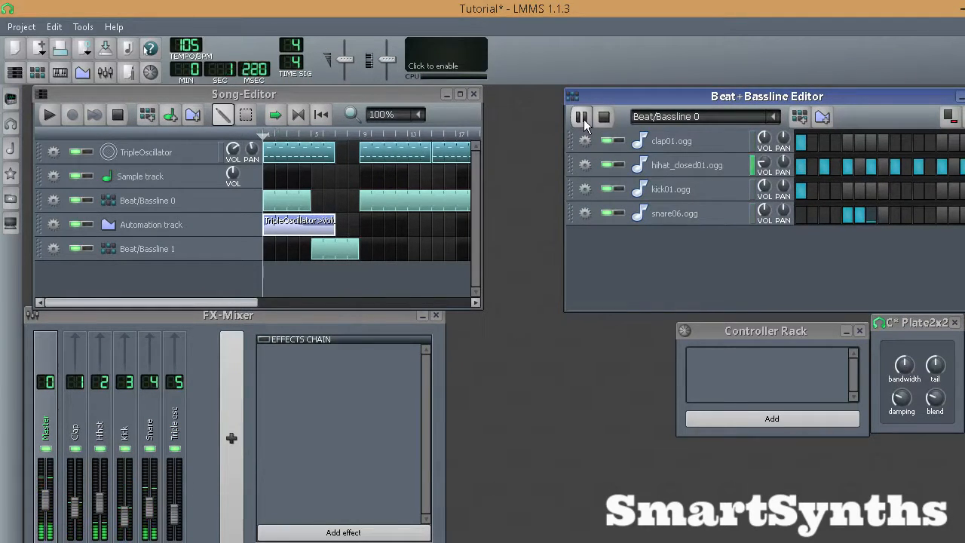
pyautogui.click(603, 118)
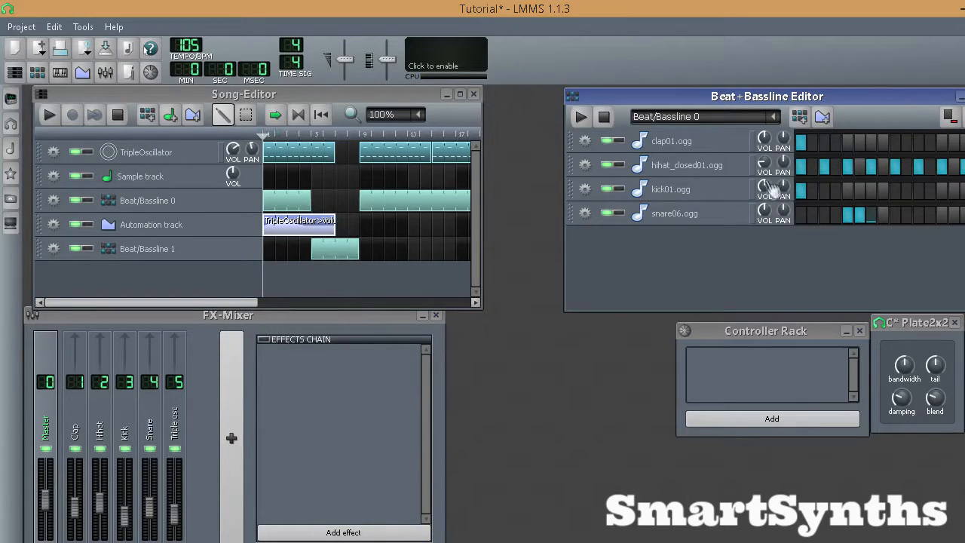
# Step: Pan the hihat_closed01.ogg track all the way to the right and play the beat to hear the change
pyautogui.click(783, 161)
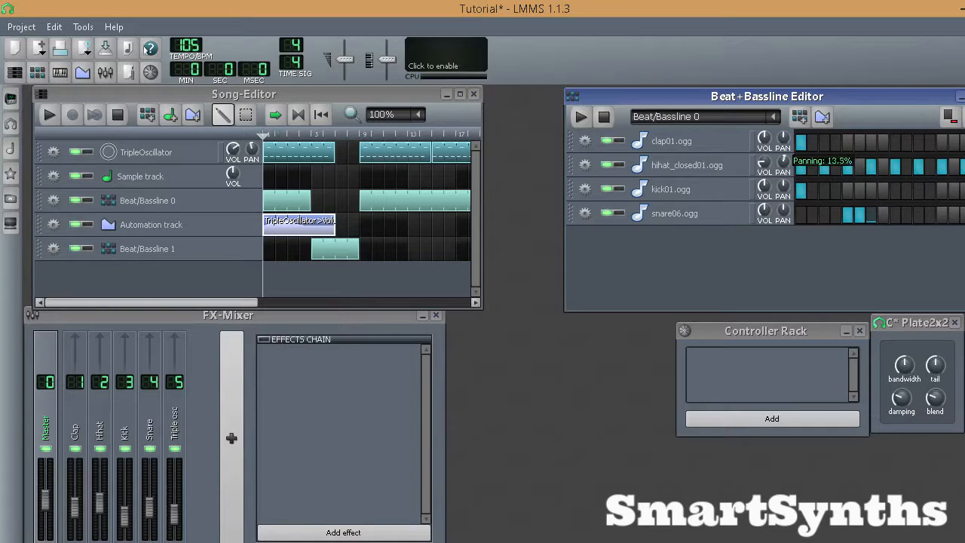
pyautogui.moveTo(783, 161); pyautogui.dragTo(780, 240)
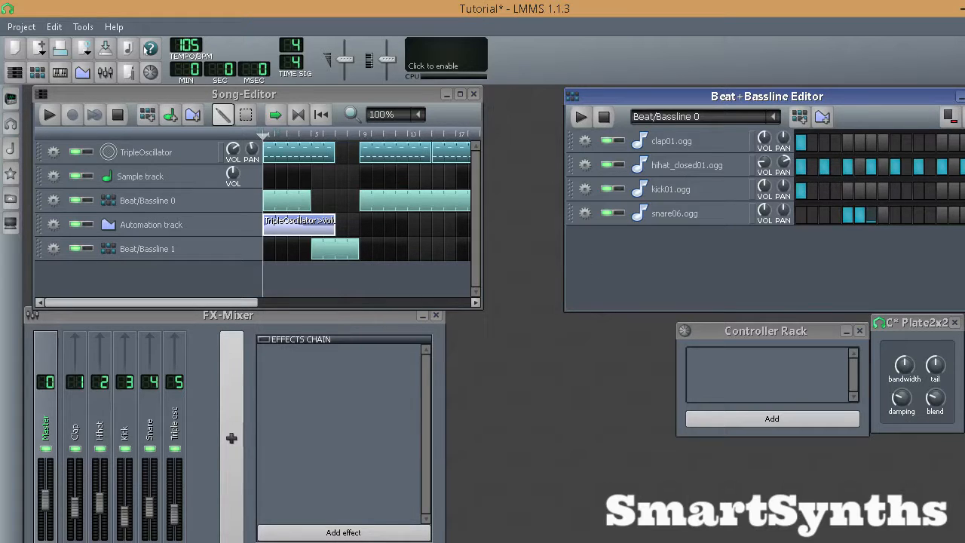
pyautogui.moveTo(783, 163); pyautogui.dragTo(783, 156)
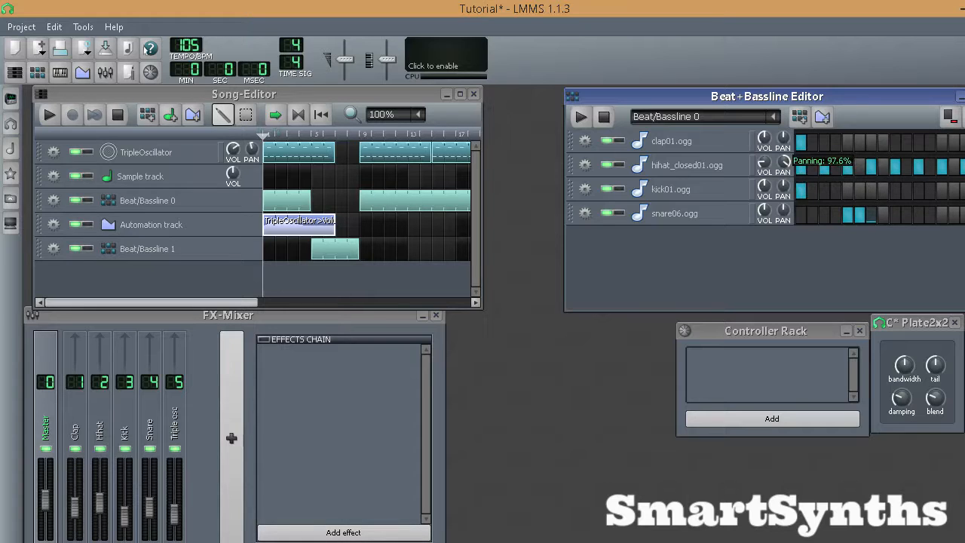
pyautogui.moveTo(783, 157); pyautogui.dragTo(783, 155)
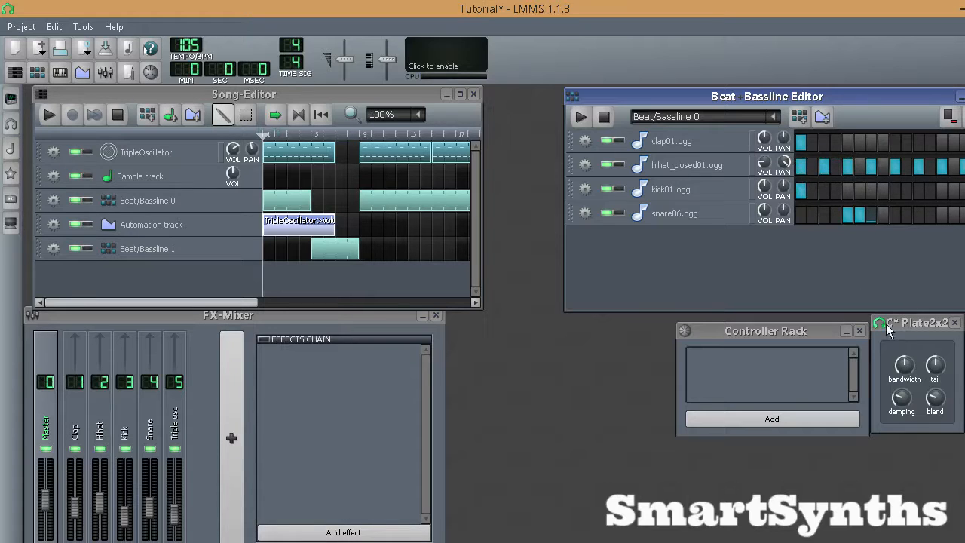
pyautogui.moveTo(783, 162); pyautogui.dragTo(783, 160)
pyautogui.click(588, 119)
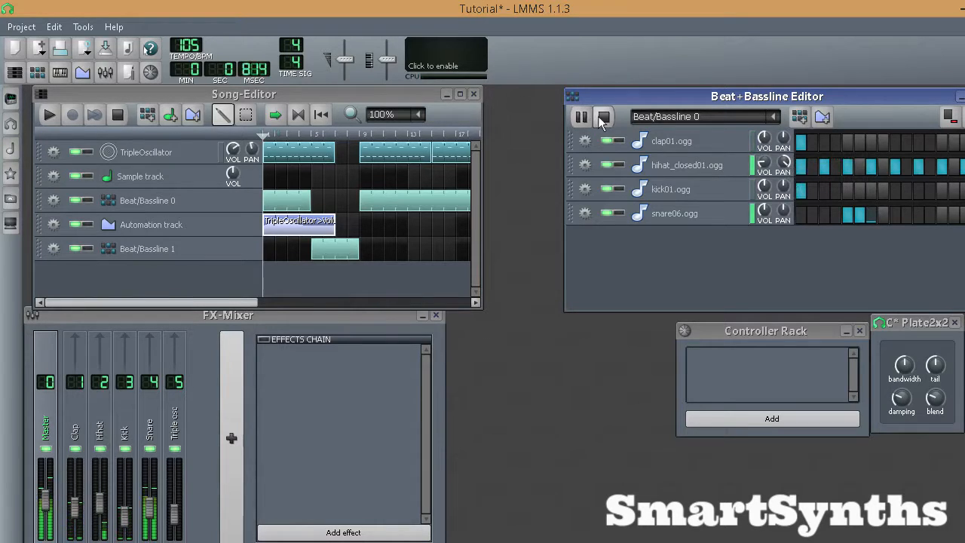
pyautogui.click(602, 117)
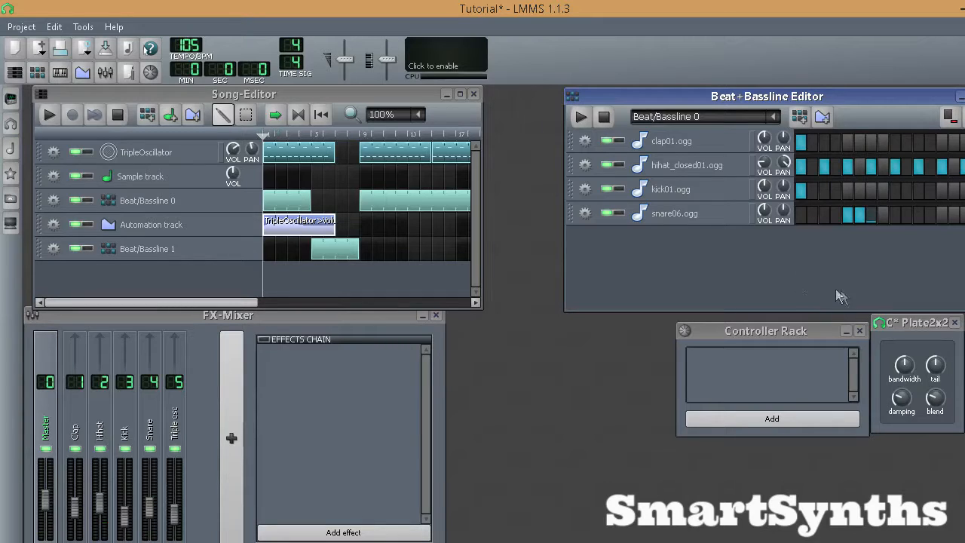
# Step: Play the whole song from the Song-Editor and stop it to check the mixer channel and Master levels
pyautogui.moveTo(784, 162)
pyautogui.moveTo(772, 98); pyautogui.dragTo(775, 98)
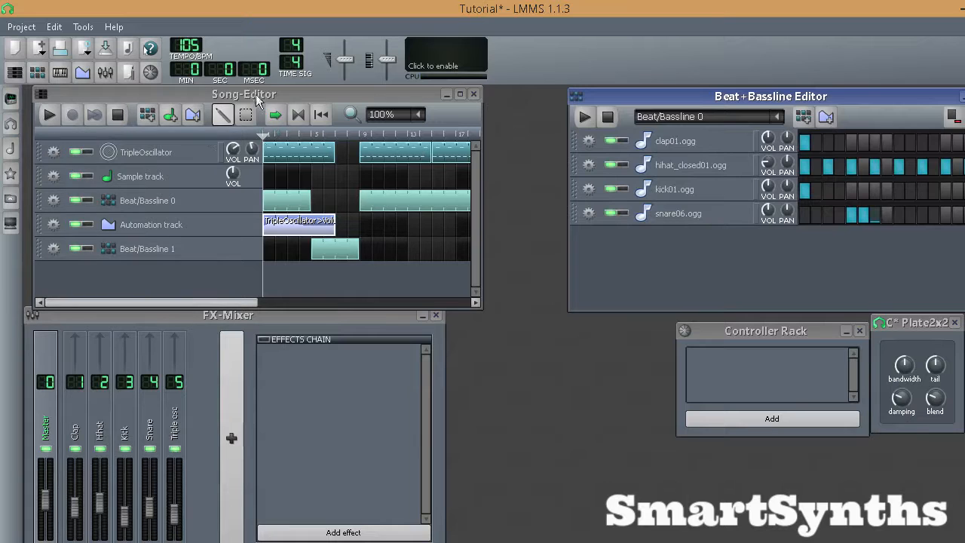
pyautogui.moveTo(253, 91); pyautogui.dragTo(245, 90)
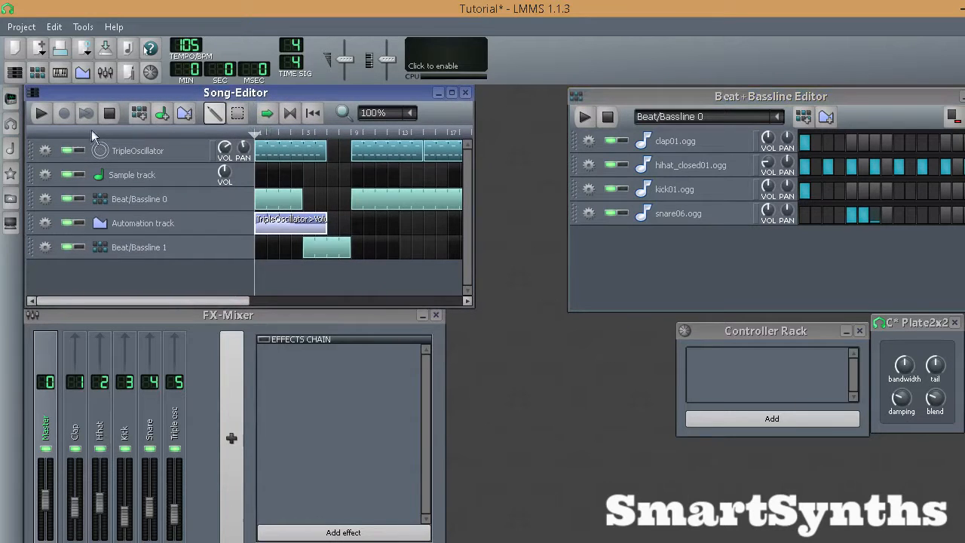
pyautogui.click(43, 114)
pyautogui.click(175, 518)
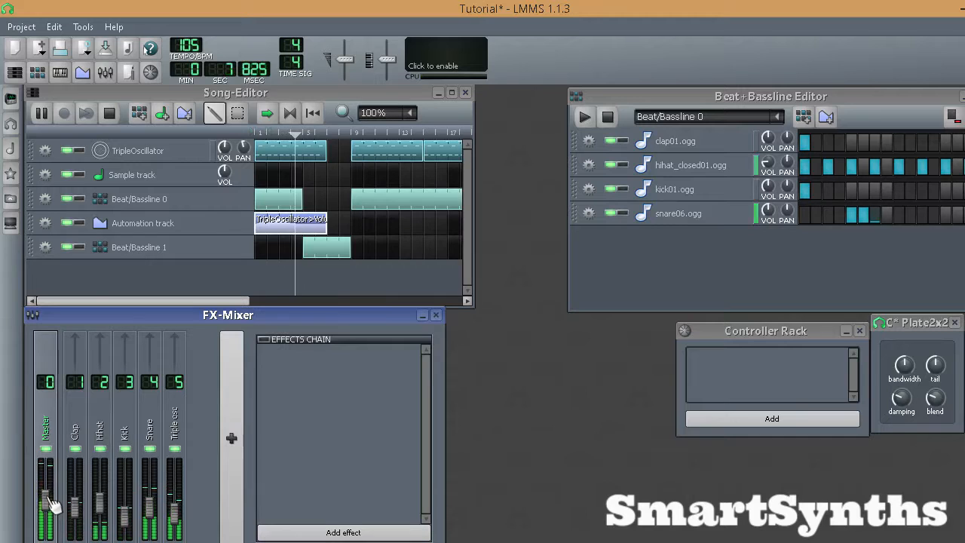
pyautogui.click(109, 113)
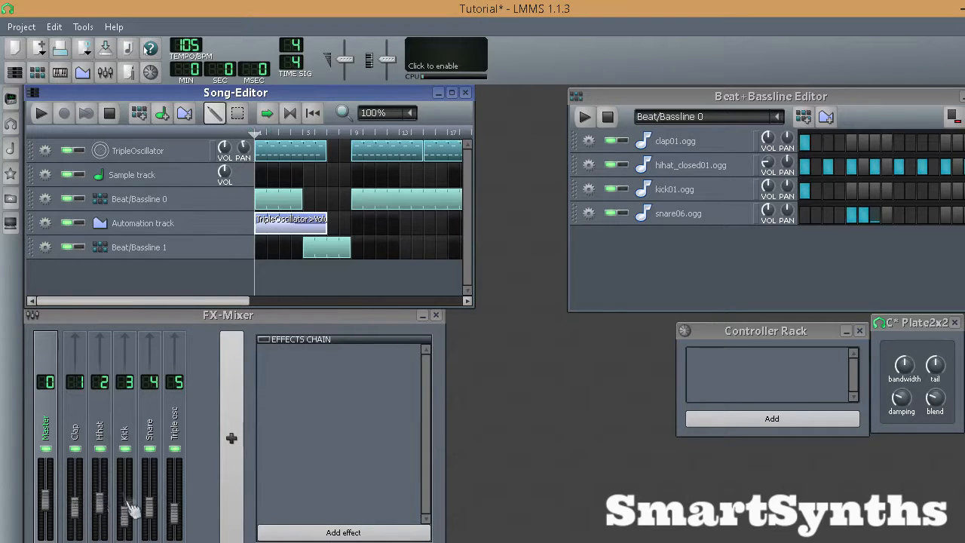
# Step: Lower the Master channel's volume fader slightly in the FX-Mixer
pyautogui.moveTo(51, 499); pyautogui.dragTo(53, 503)
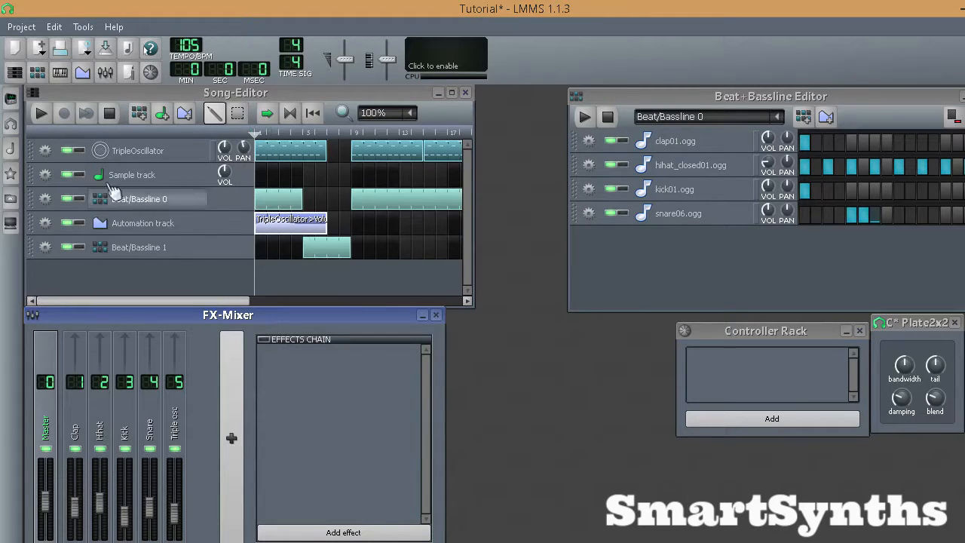
# Step: Start a project export to Tutorial.wav in the lmms projects folder, with WAV-File (*.wav) as the file type
pyautogui.click(24, 28)
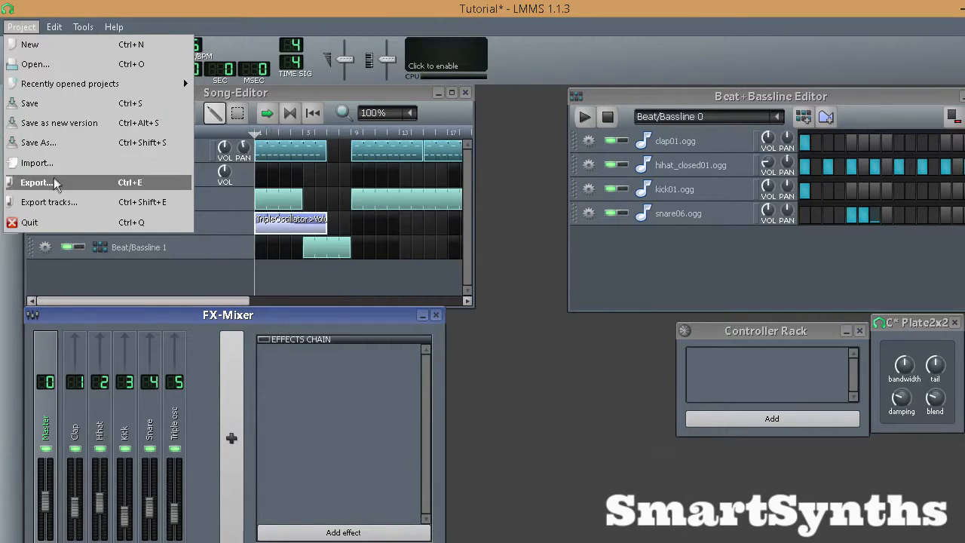
pyautogui.click(281, 95)
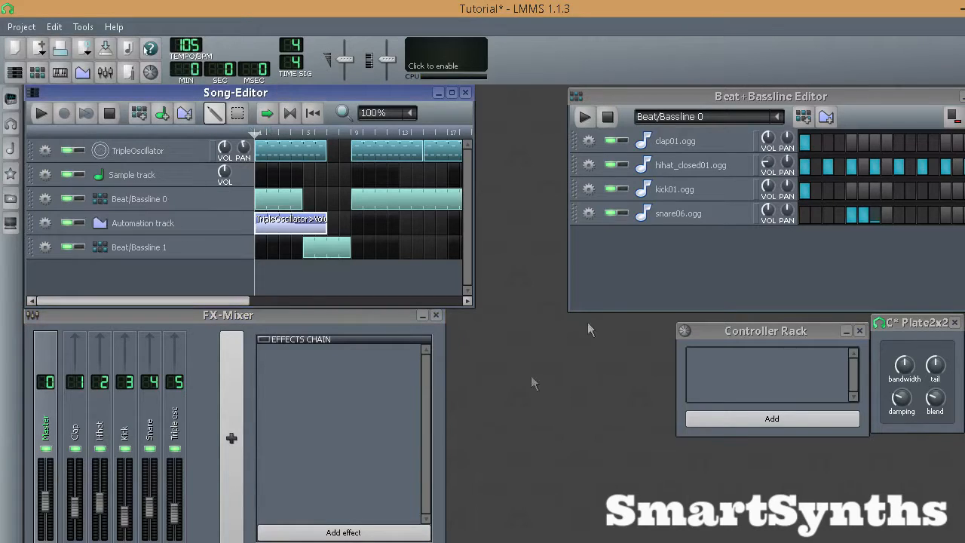
pyautogui.click(21, 26)
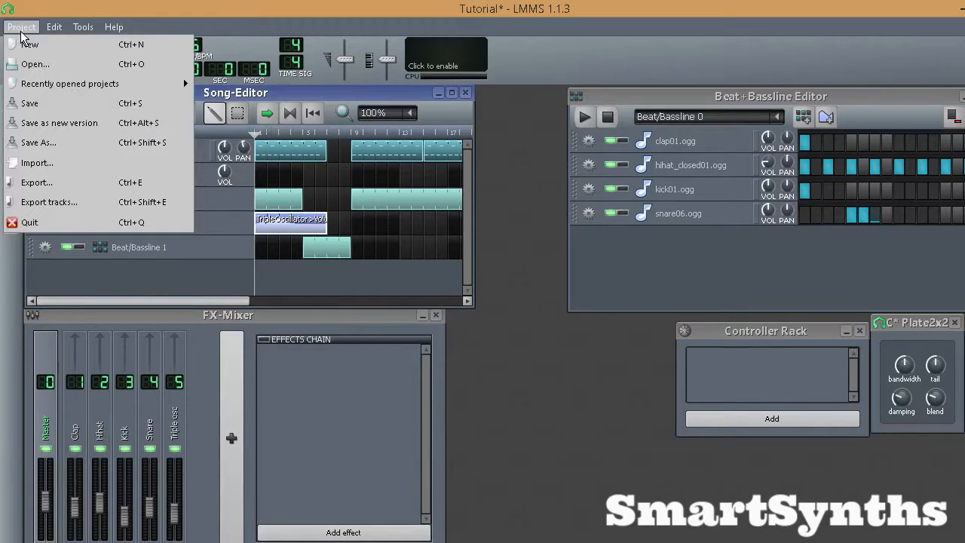
pyautogui.click(57, 181)
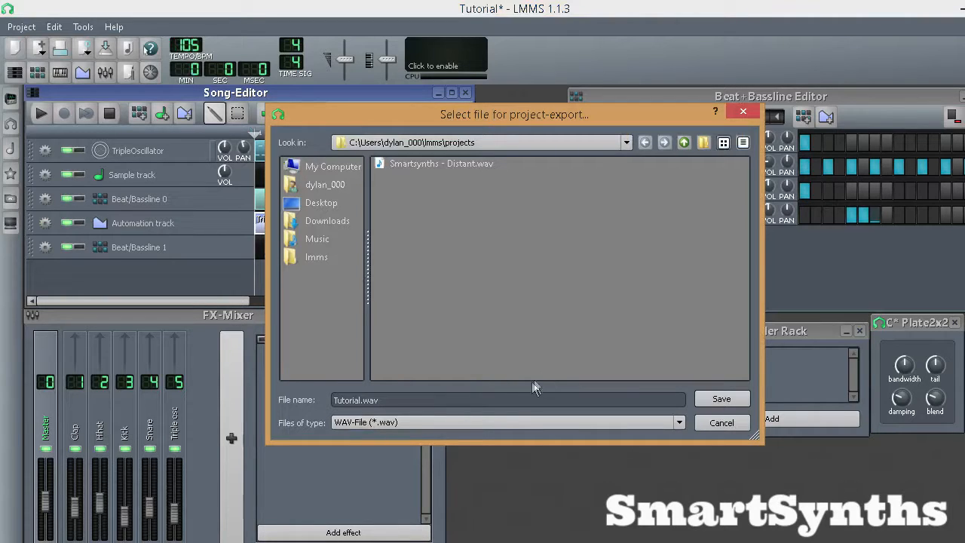
pyautogui.click(490, 422)
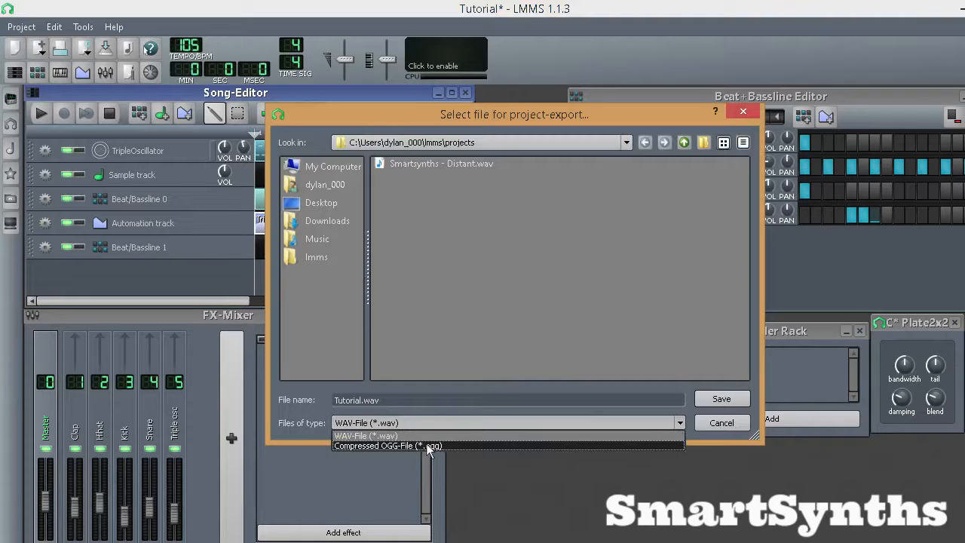
pyautogui.click(384, 436)
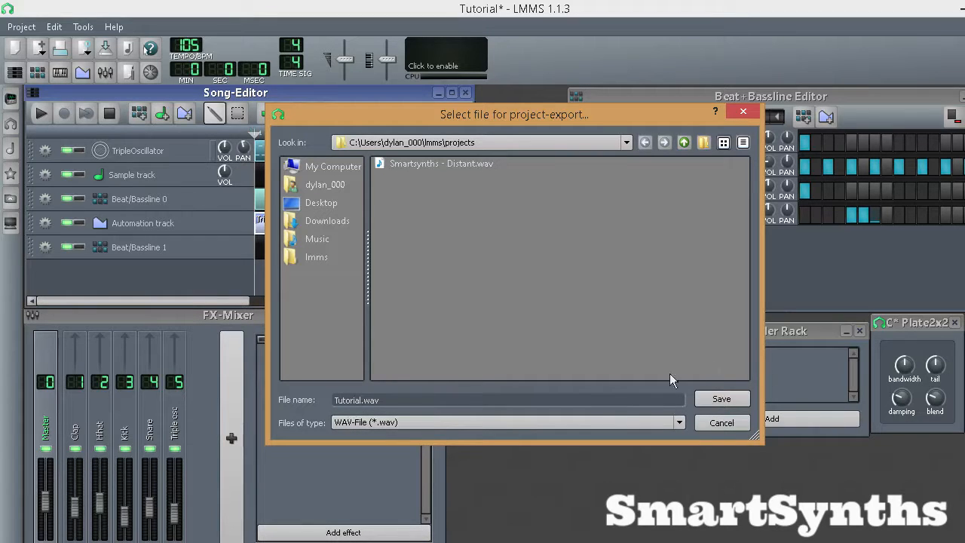
pyautogui.click(716, 395)
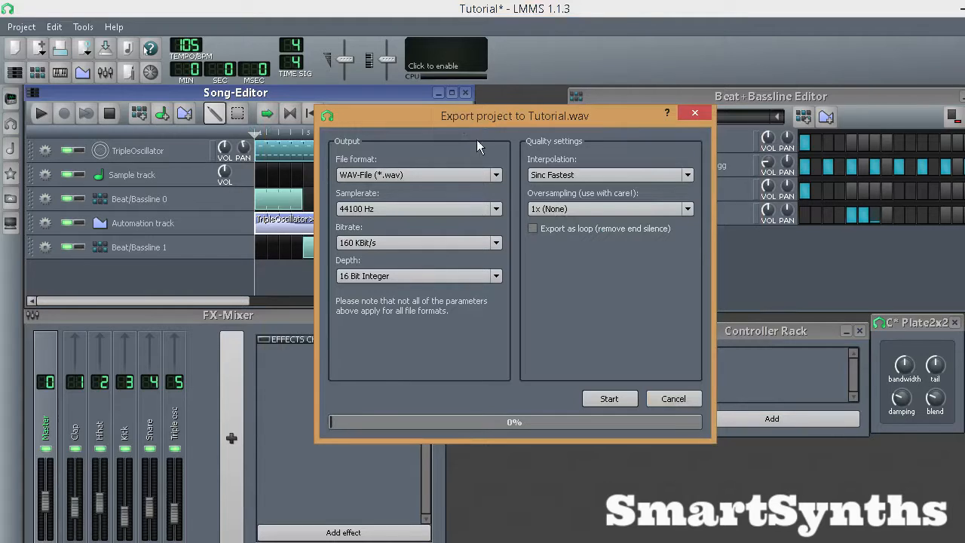
# Step: Set the export interpolation to Sinc Best (very slow!) and the samplerate to 48000 Hz
pyautogui.click(561, 175)
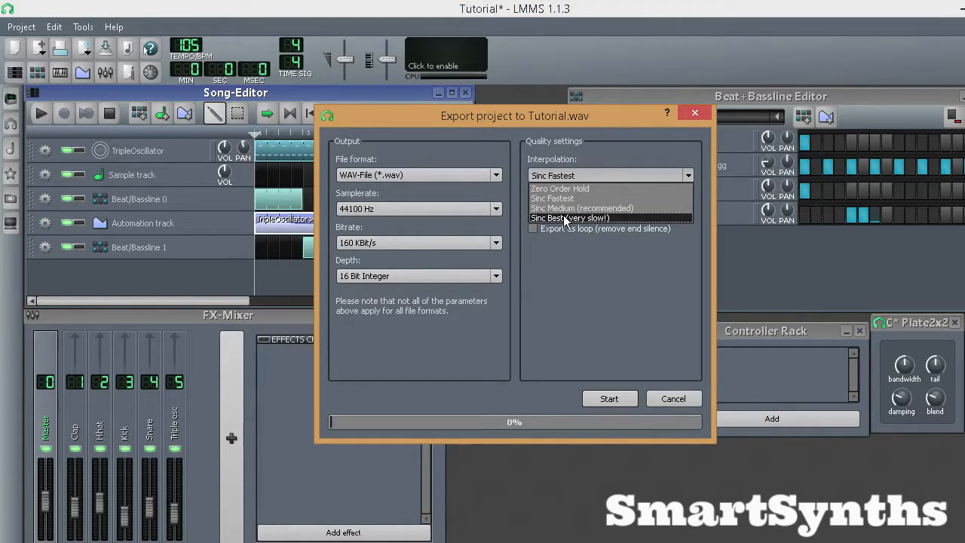
pyautogui.click(563, 215)
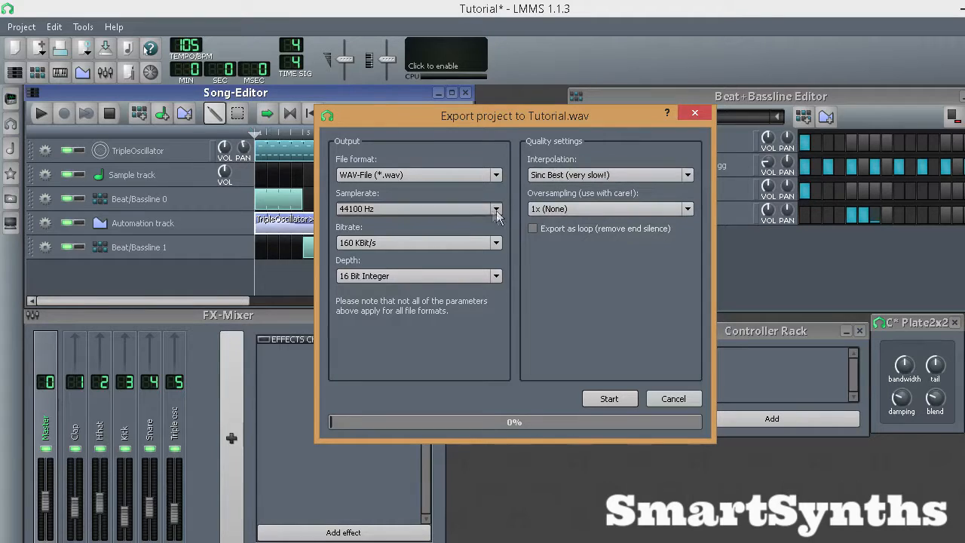
pyautogui.click(473, 208)
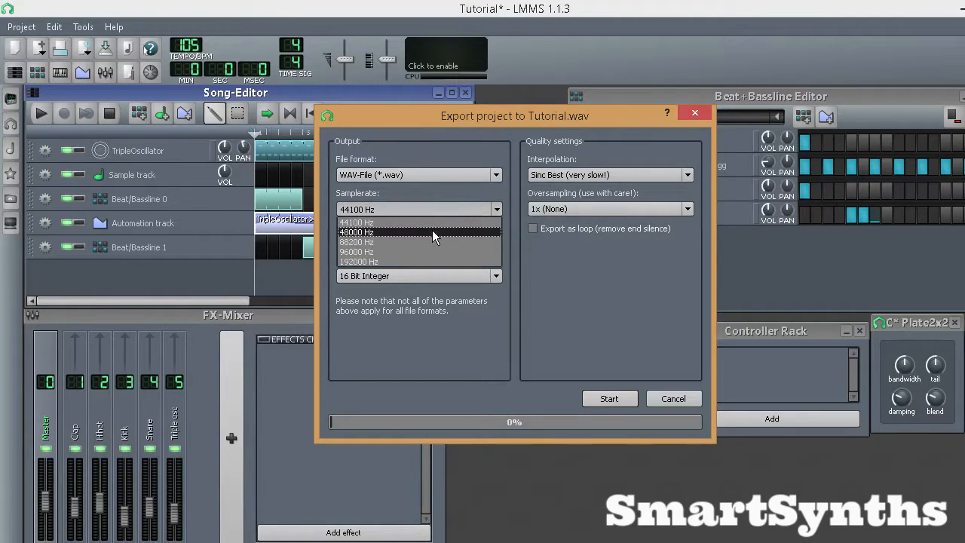
pyautogui.click(425, 232)
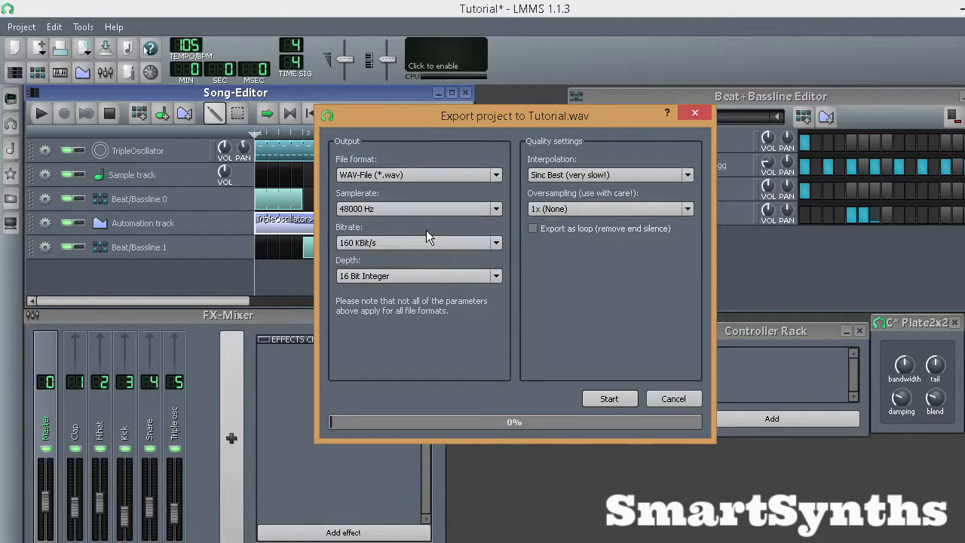
# Step: Set the export bitrate to 192 KBit/s and the depth to 16 Bit Integer
pyautogui.click(376, 242)
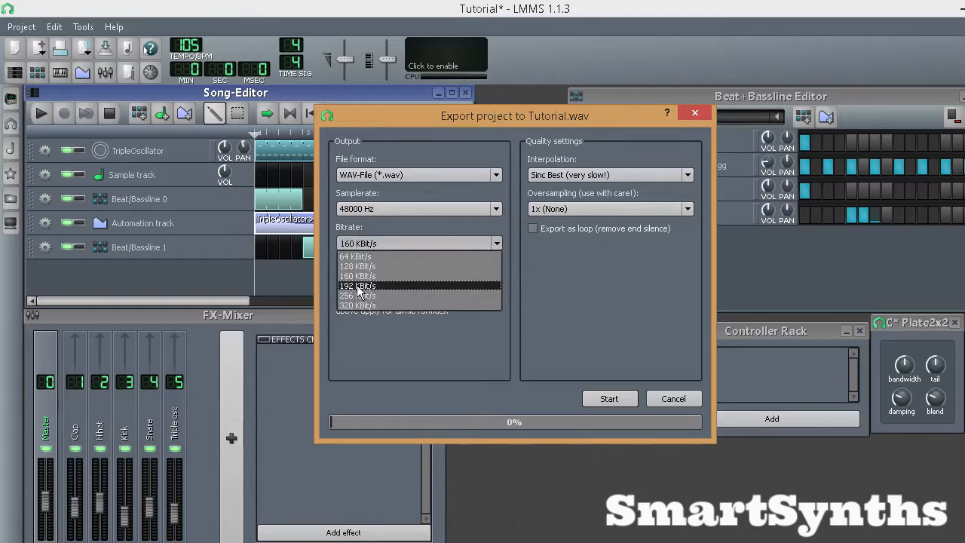
pyautogui.click(366, 285)
pyautogui.click(385, 245)
pyautogui.click(381, 308)
pyautogui.click(374, 248)
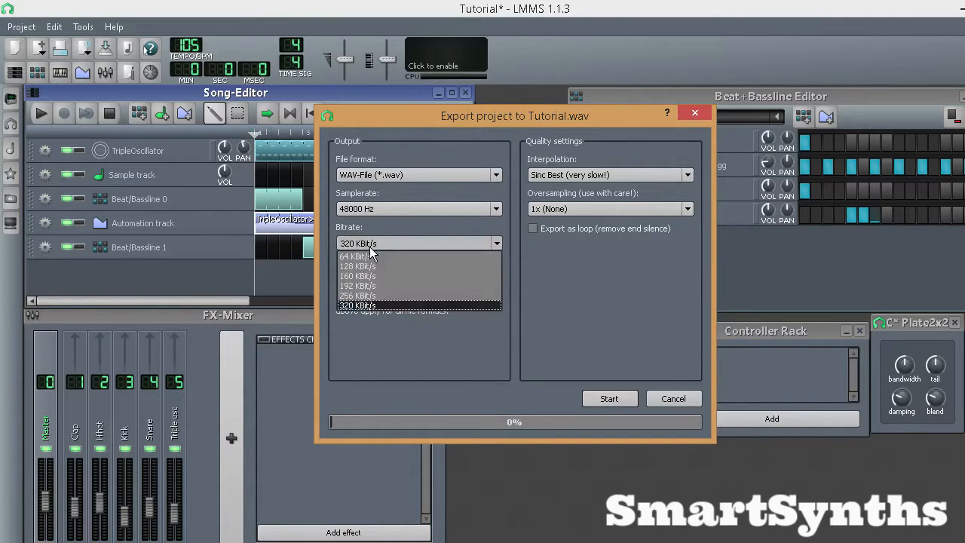
pyautogui.click(366, 286)
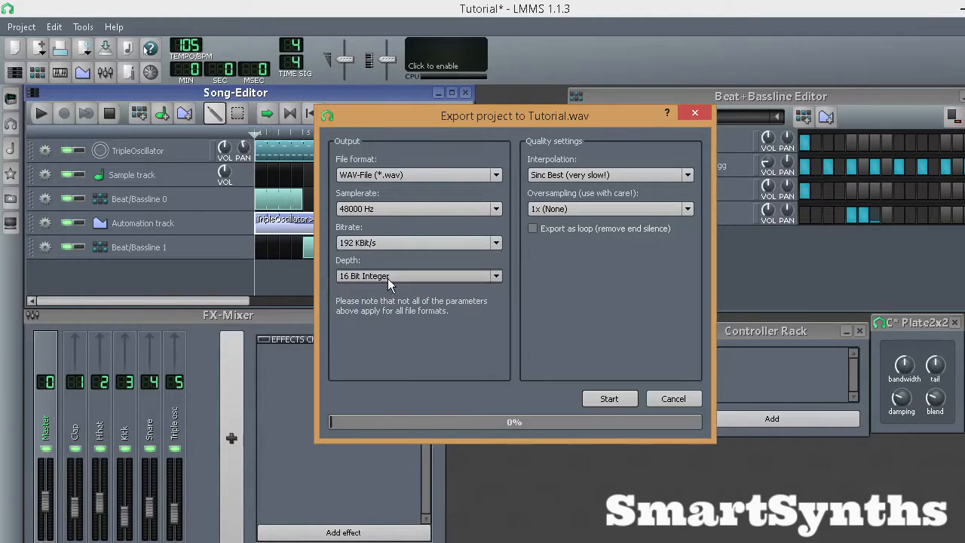
pyautogui.click(387, 278)
pyautogui.click(389, 287)
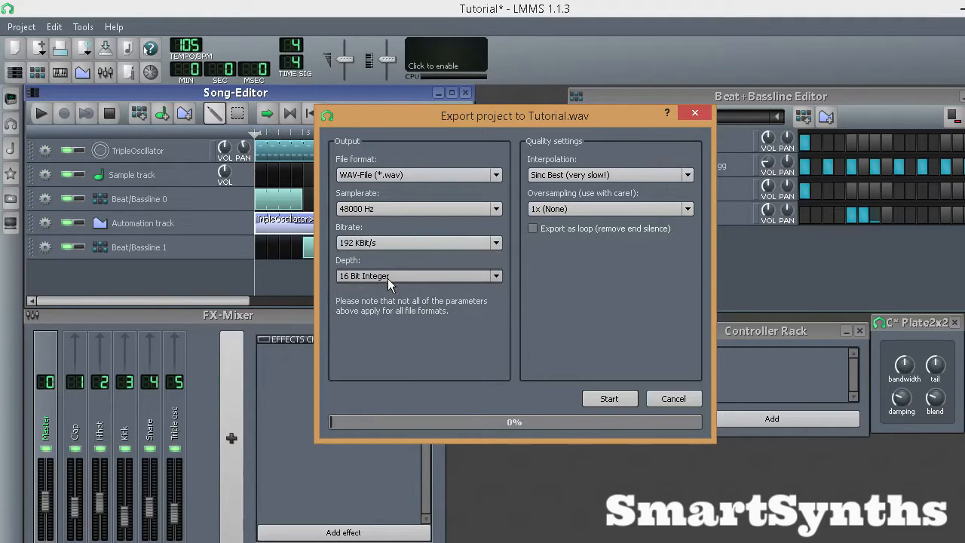
# Step: Set the oversampling to 2x and run the export of the song to Tutorial.wav
pyautogui.click(567, 210)
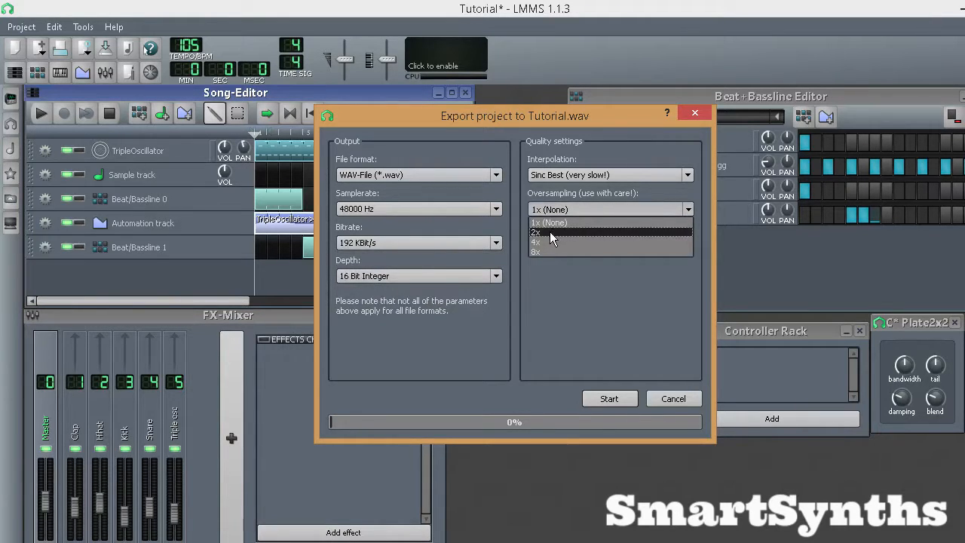
pyautogui.click(550, 232)
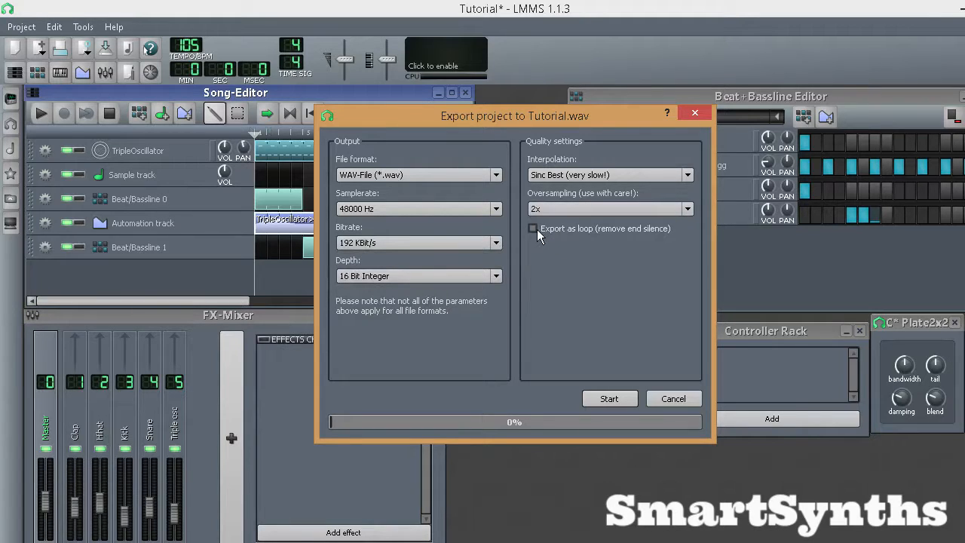
pyautogui.click(604, 398)
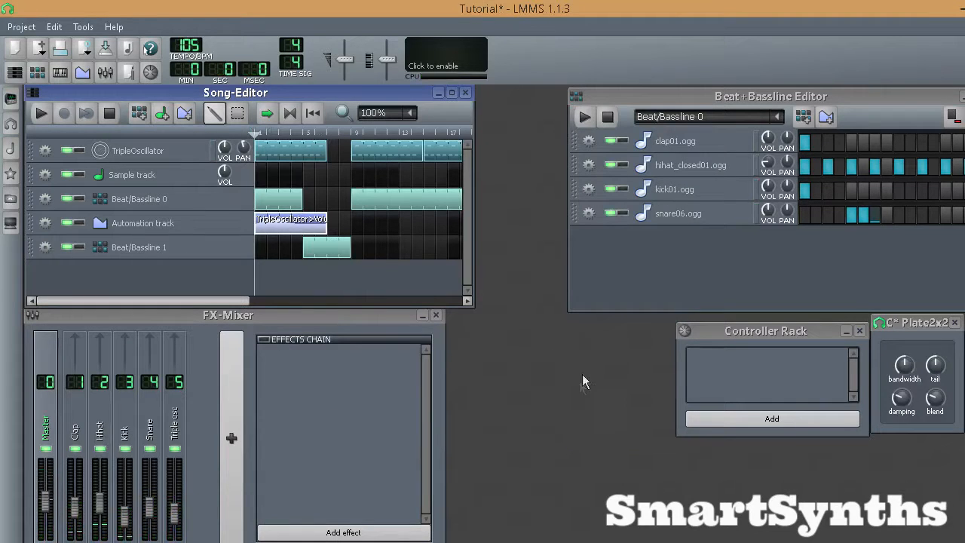
# Step: Move the Beat+Bassline Editor window slightly farther away from the Song-Editor
pyautogui.moveTo(617, 101); pyautogui.dragTo(657, 94)
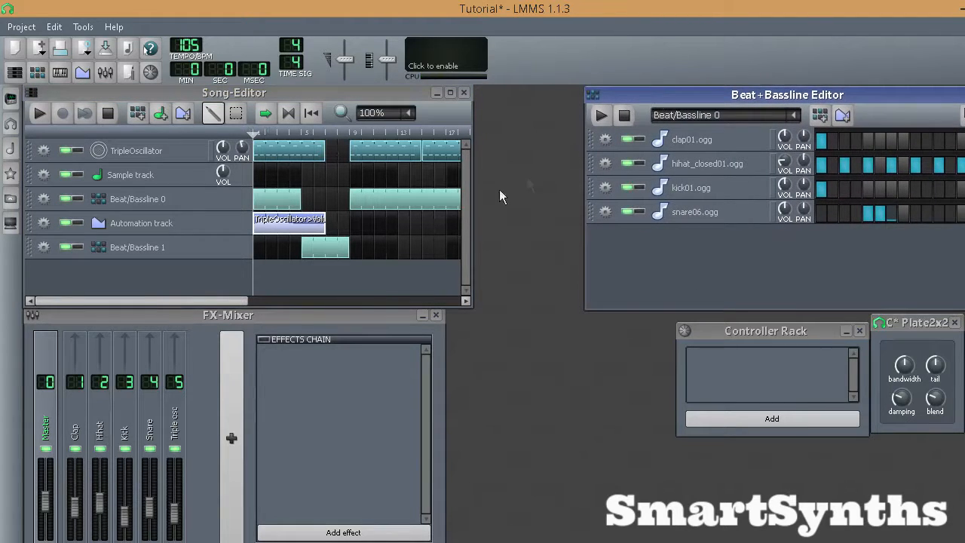